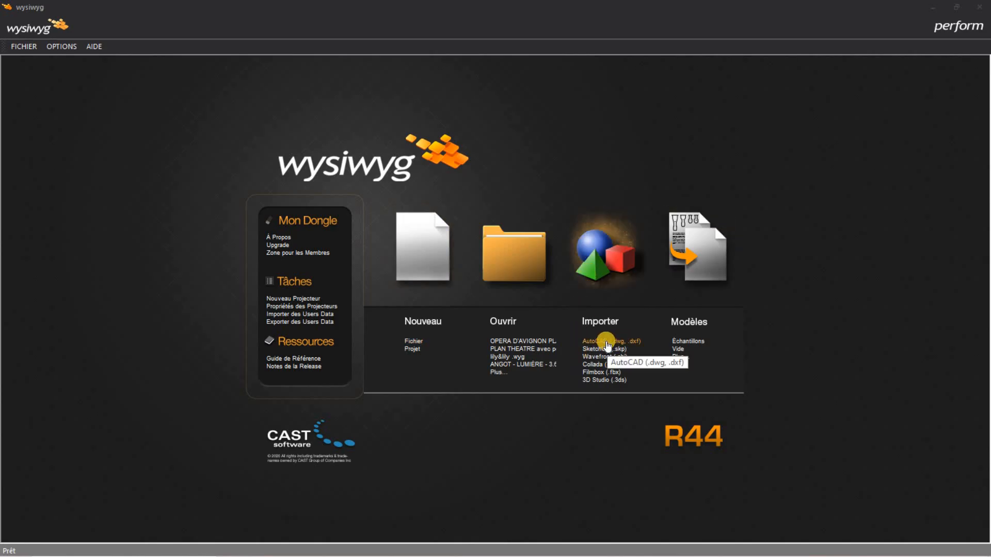
Step: Open OPERA D'AVIGNON PLANS et COUPES REVUS 12-21.dwg from the avignon folder for AutoCAD import
{"action": "left_click", "coordinate": [608, 340]}
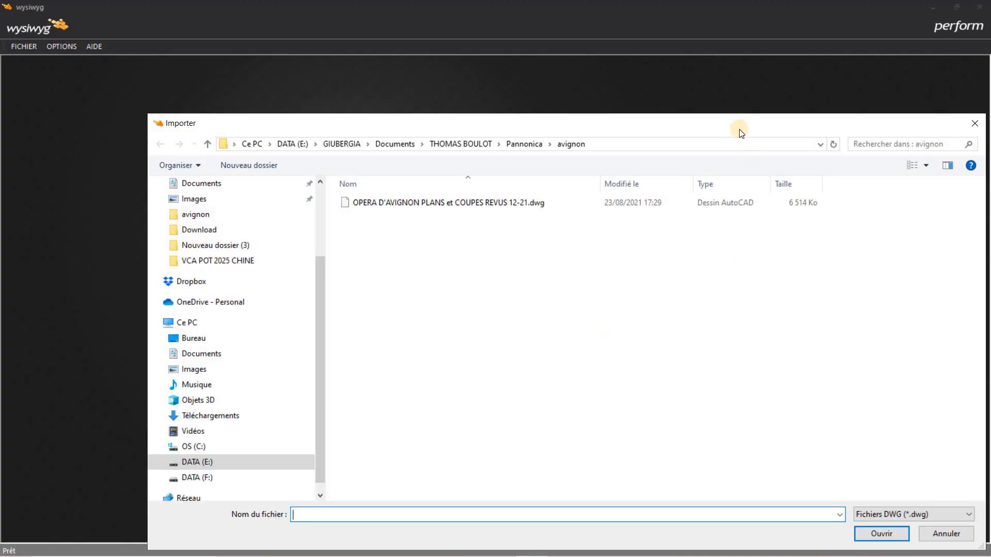
{"action": "left_click_drag", "start_coordinate": [679, 324], "coordinate": [682, 422]}
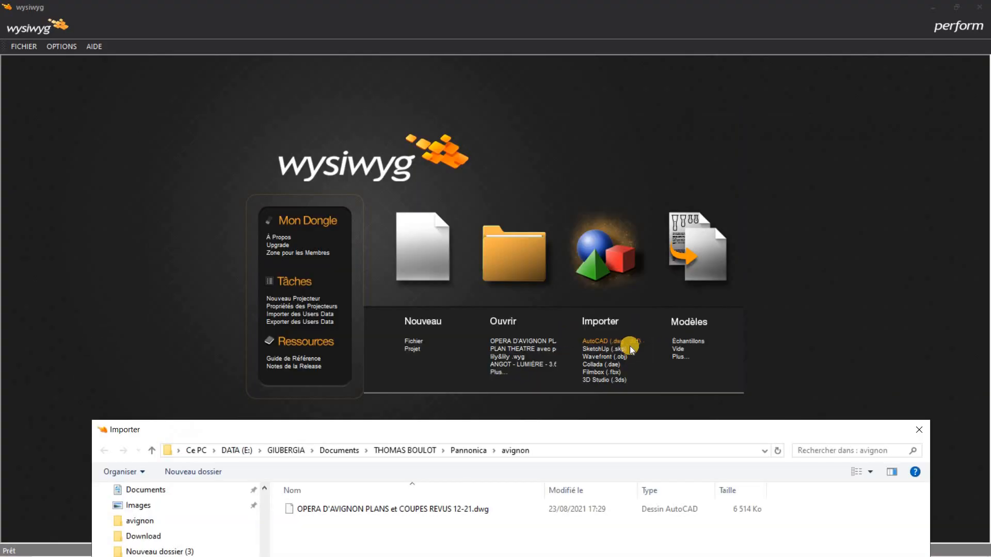
{"action": "left_click_drag", "start_coordinate": [619, 438], "coordinate": [613, 83]}
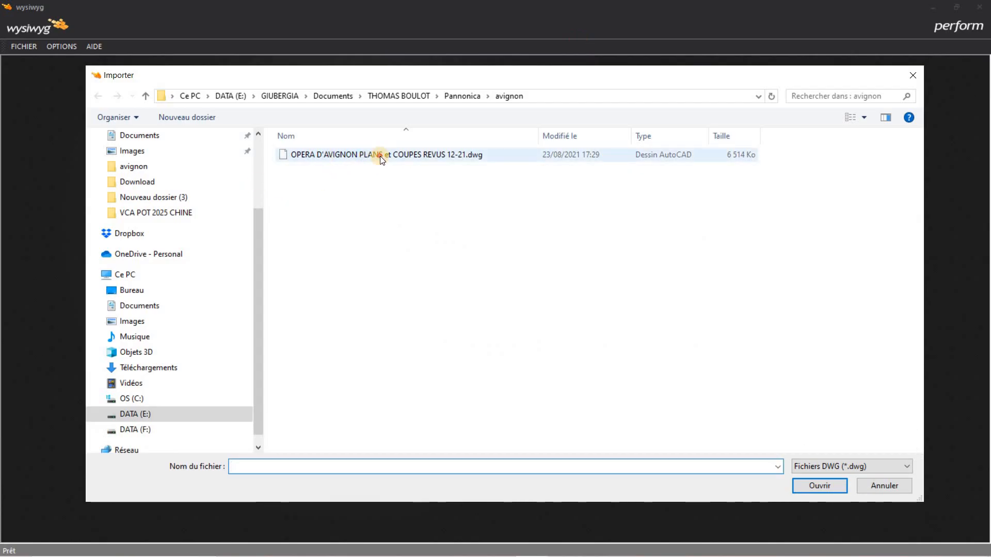
{"action": "left_click", "coordinate": [382, 156]}
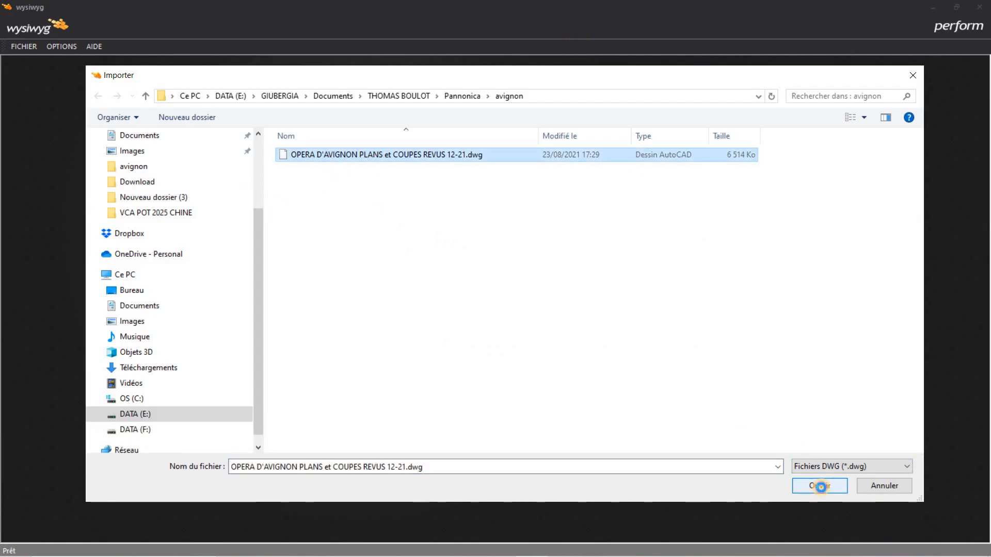
{"action": "left_click", "coordinate": [820, 486]}
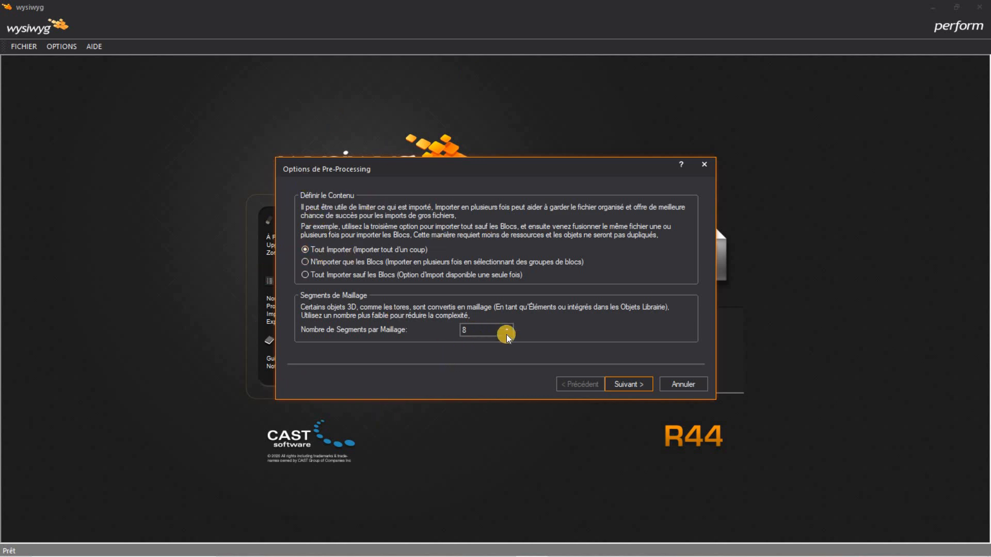
Step: Import the whole DWG with Centimètres as its drawing unit, keeping the default layer and block settings, and accept the import summary
{"action": "left_click", "coordinate": [633, 382]}
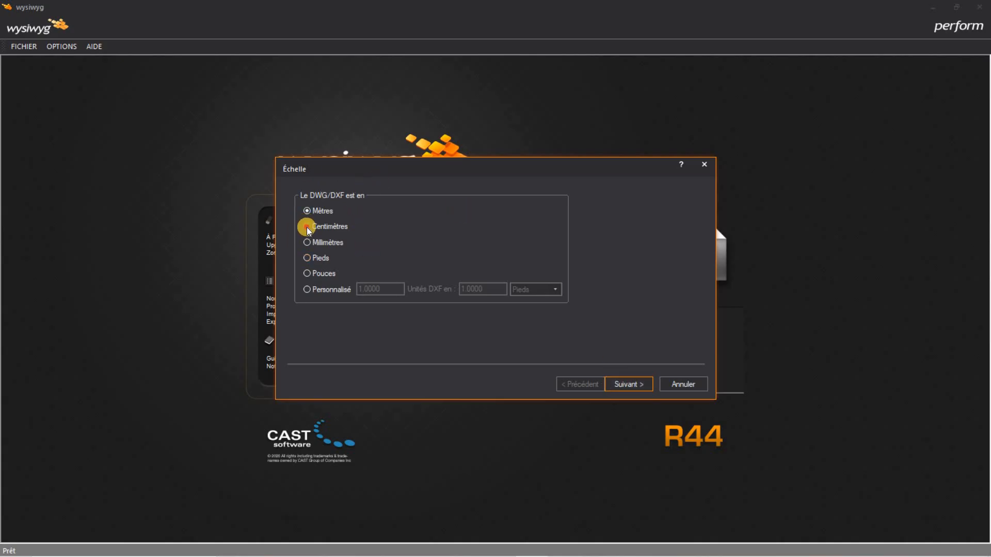
{"action": "left_click", "coordinate": [307, 227]}
{"action": "left_click", "coordinate": [636, 385]}
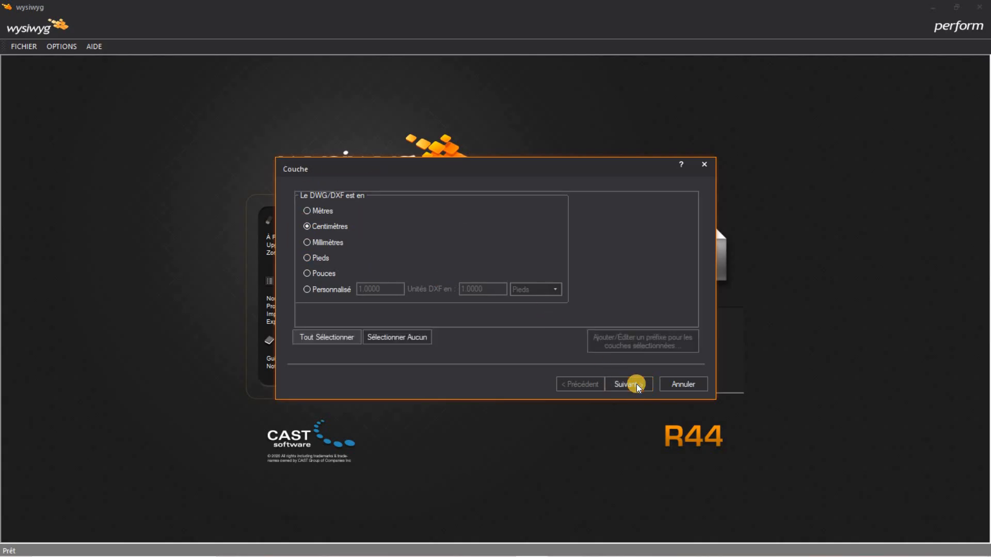
{"action": "left_click", "coordinate": [636, 385]}
{"action": "left_click", "coordinate": [635, 384]}
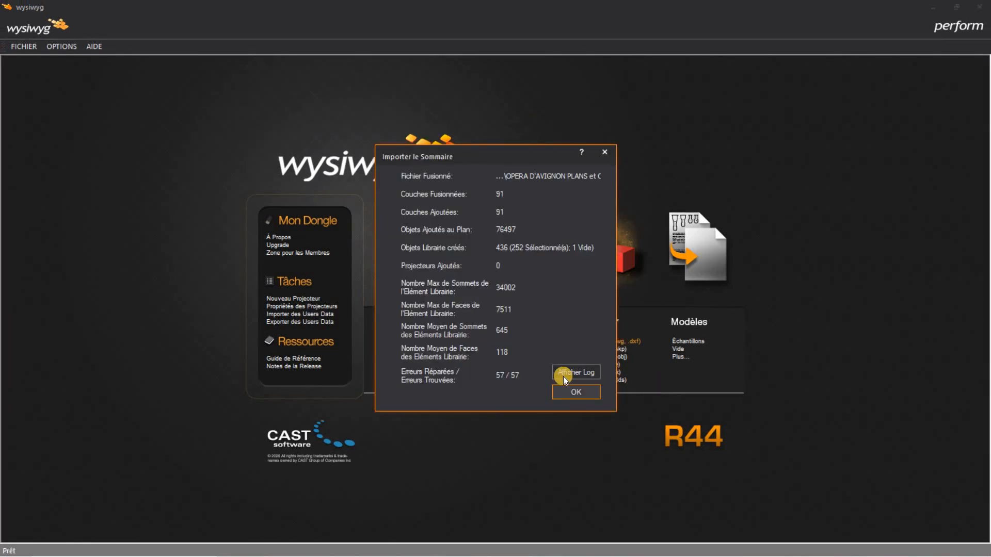
{"action": "left_click", "coordinate": [564, 393]}
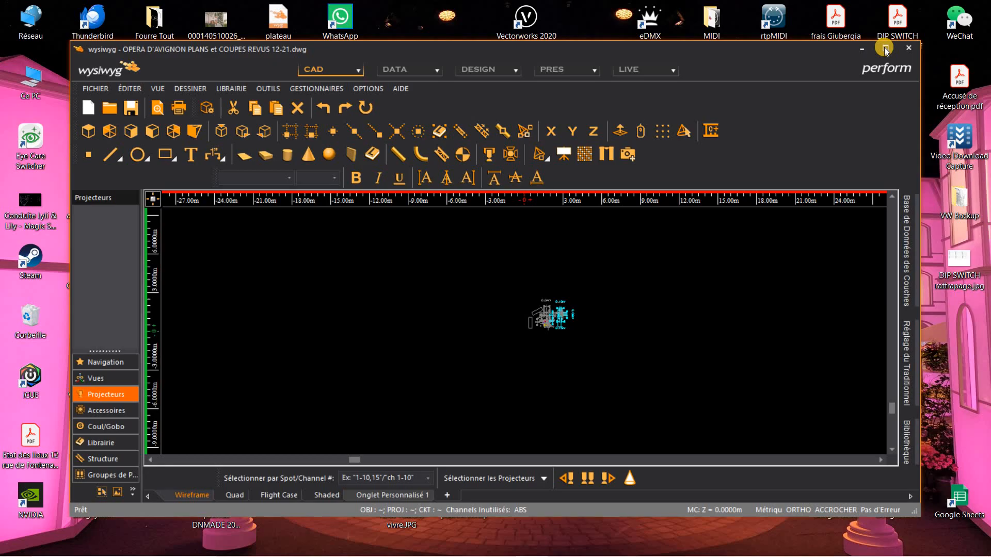
Step: Maximize the project window and examine the scale of the imported theatre plans and their dimensions
{"action": "left_click", "coordinate": [884, 48]}
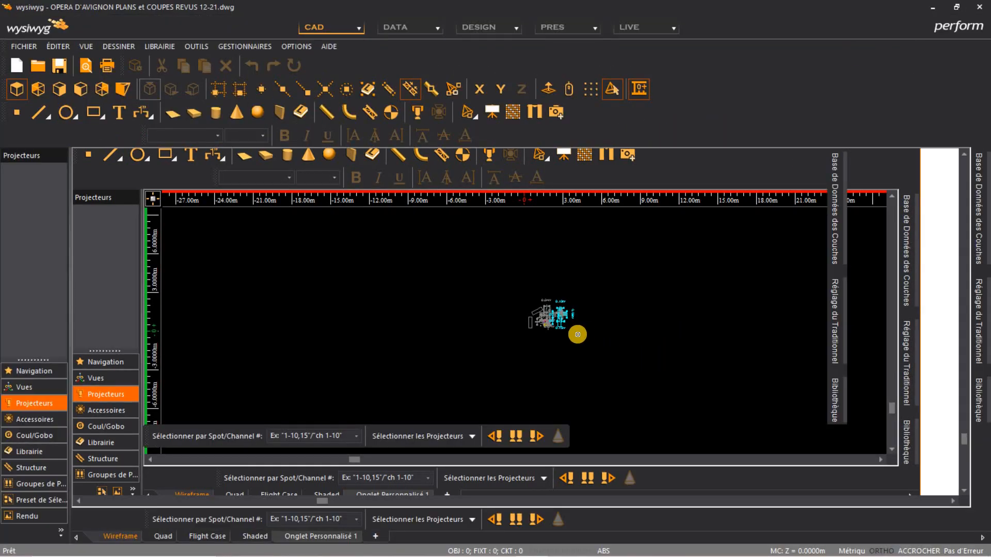
{"action": "scroll", "coordinate": [570, 318], "scroll_direction": "up", "scroll_amount": 4}
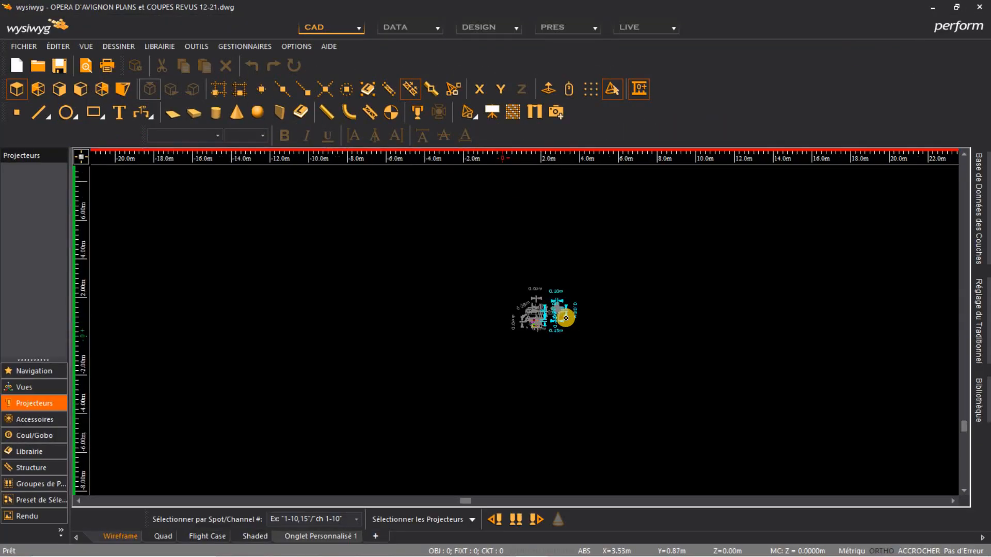
{"action": "scroll", "coordinate": [547, 320], "scroll_direction": "up", "scroll_amount": 3}
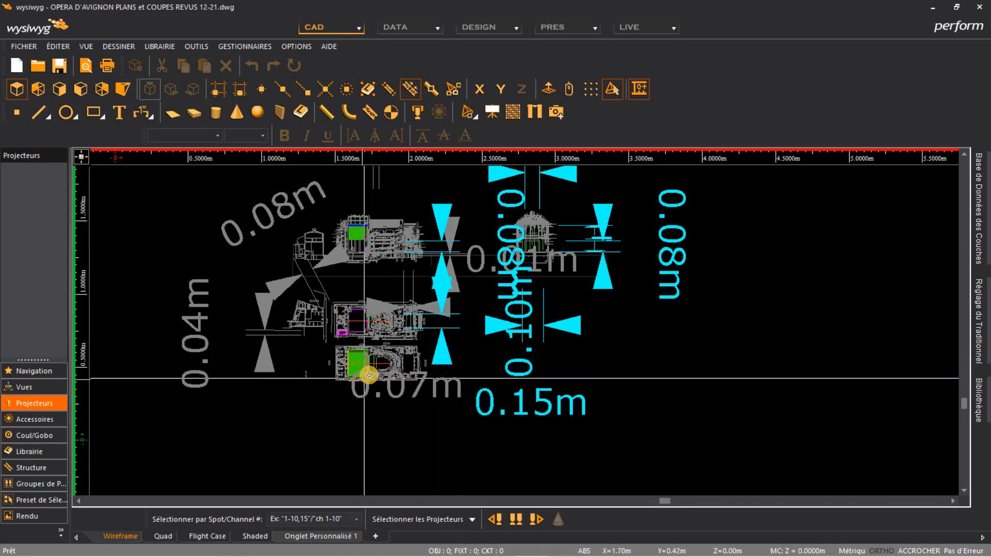
{"action": "scroll", "coordinate": [370, 364], "scroll_direction": "up", "scroll_amount": 3}
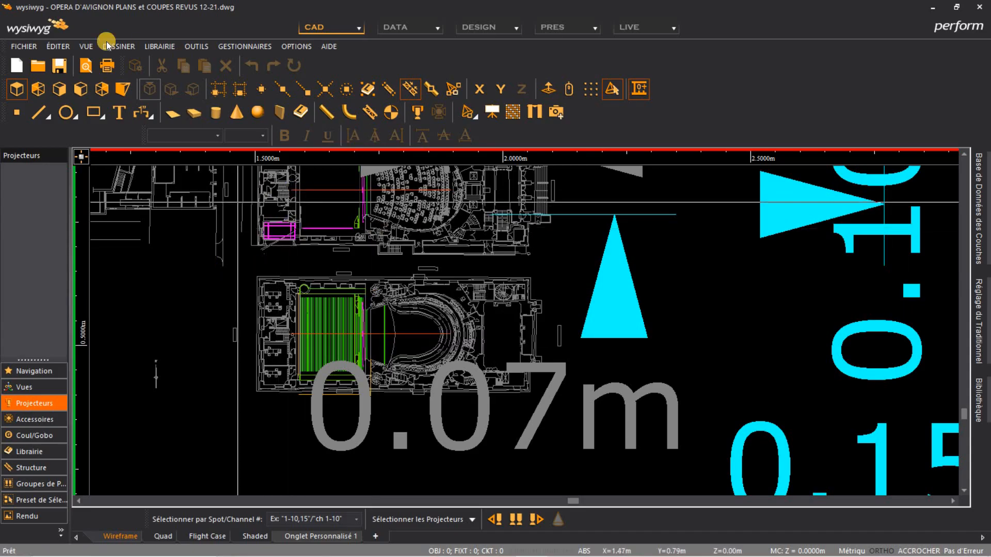
Step: Close the drawing imported in centimetres without saving its changes
{"action": "left_click", "coordinate": [22, 48]}
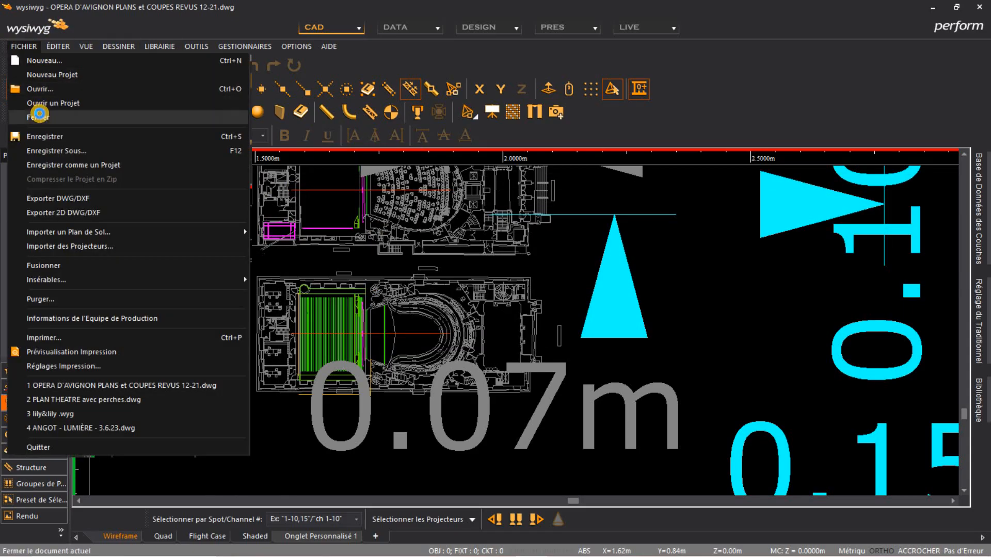
{"action": "left_click", "coordinate": [213, 137]}
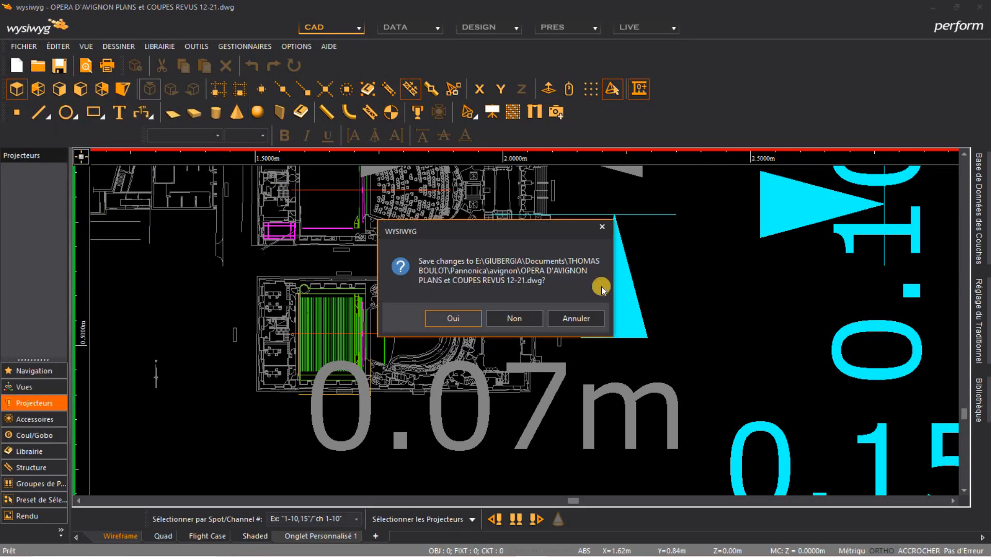
{"action": "left_click", "coordinate": [506, 323]}
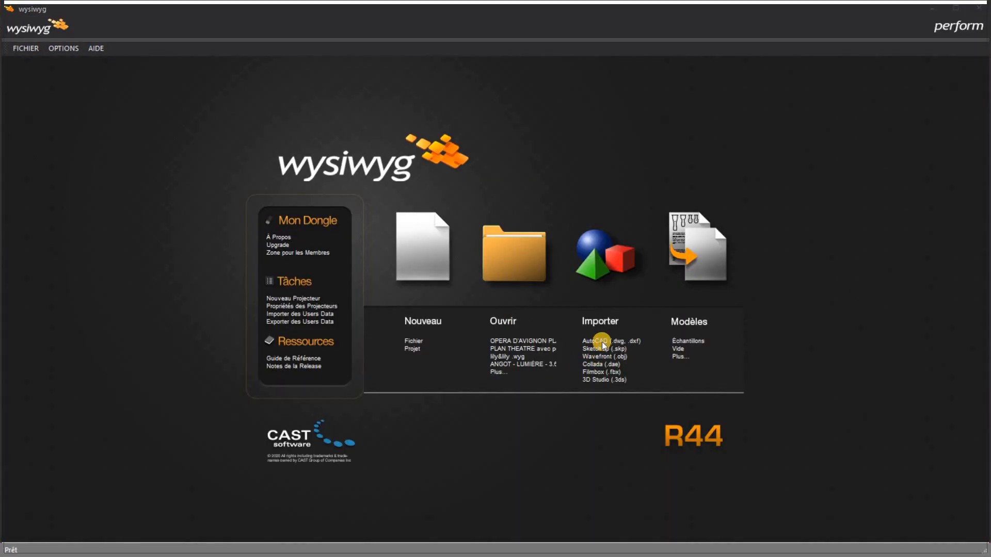
Step: Choose OPERA D'AVIGNON PLANS et COUPES REVUS 12-21.dwg again for a new AutoCAD import
{"action": "left_click", "coordinate": [603, 344]}
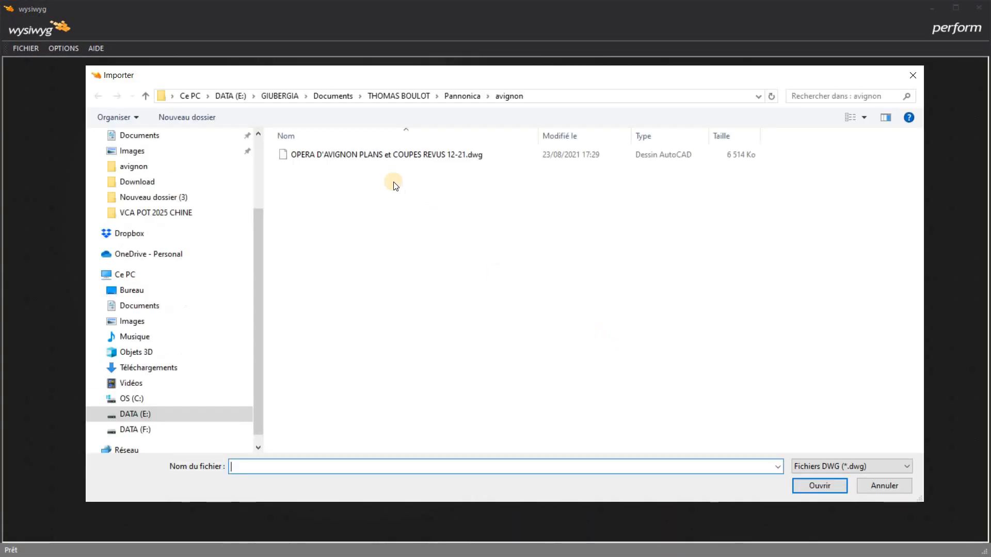
{"action": "left_click", "coordinate": [380, 158]}
{"action": "left_click", "coordinate": [831, 488]}
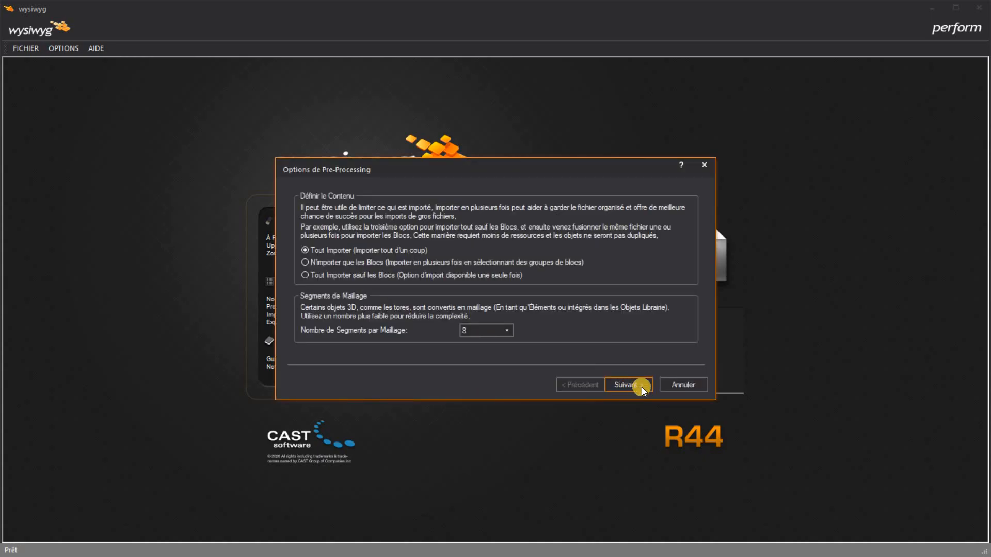
Step: Import everything in Mètres with 8 mesh segments and default layers and blocks, agreeing to bring the model closer to the insertion point
{"action": "left_click", "coordinate": [641, 386]}
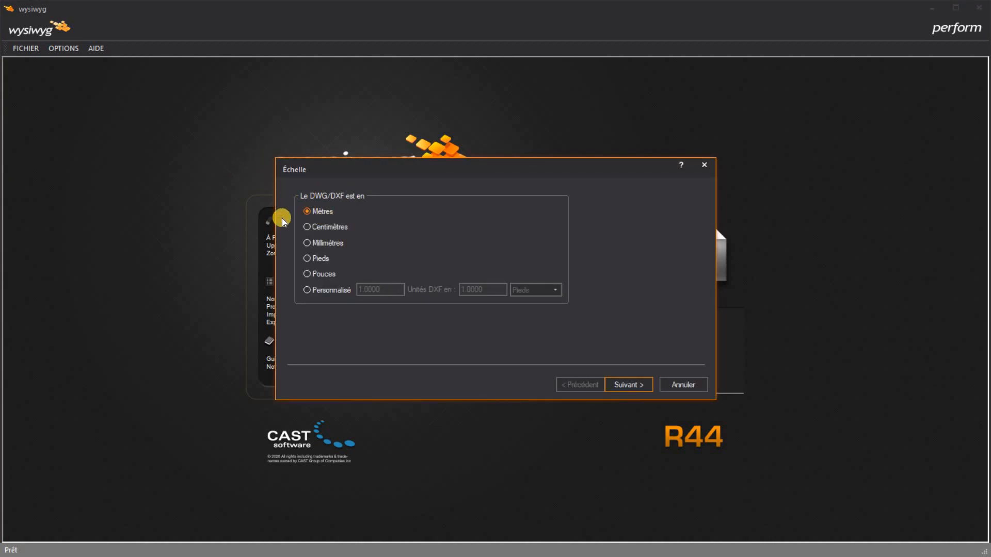
{"action": "left_click", "coordinate": [644, 391]}
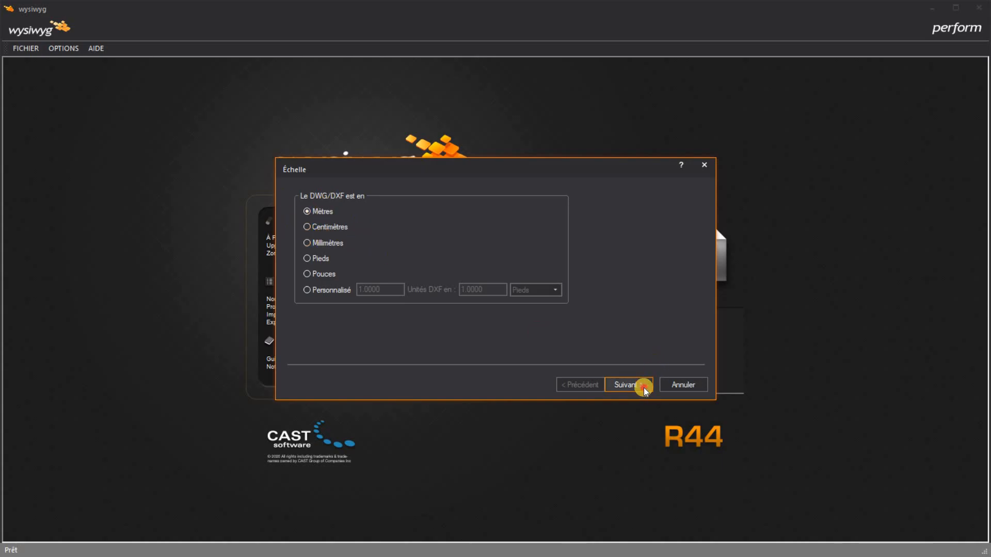
{"action": "left_click", "coordinate": [625, 386]}
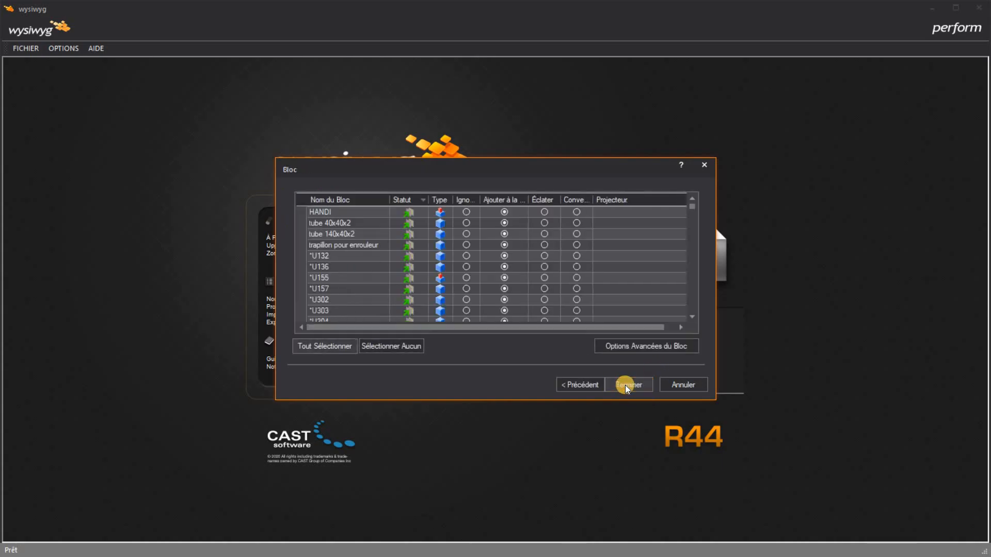
{"action": "left_click", "coordinate": [626, 384]}
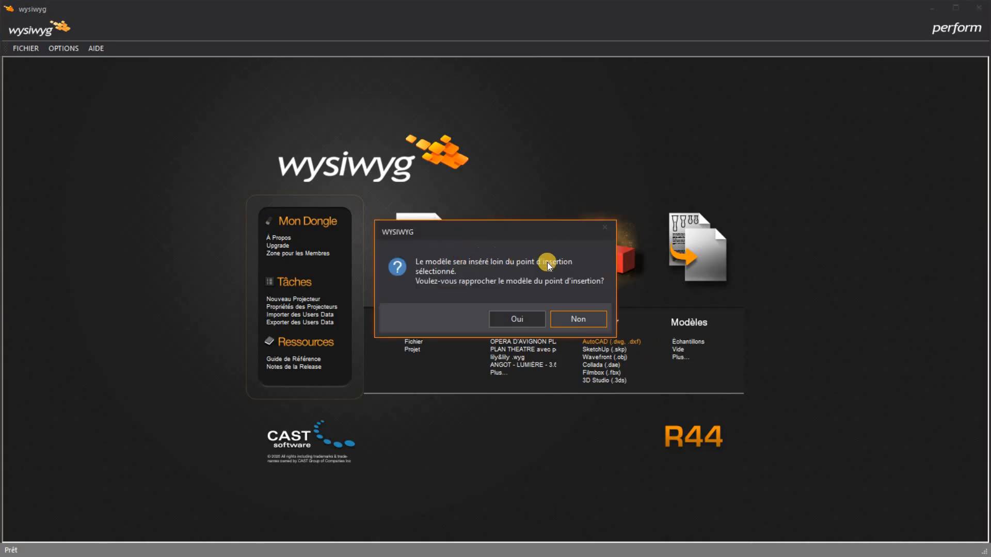
{"action": "left_click", "coordinate": [527, 324]}
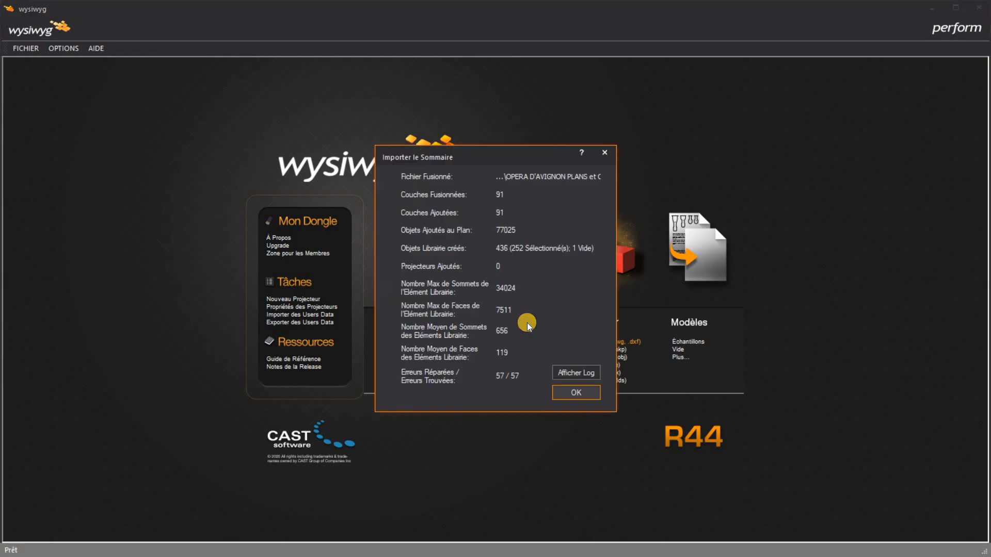
{"action": "left_click", "coordinate": [577, 393]}
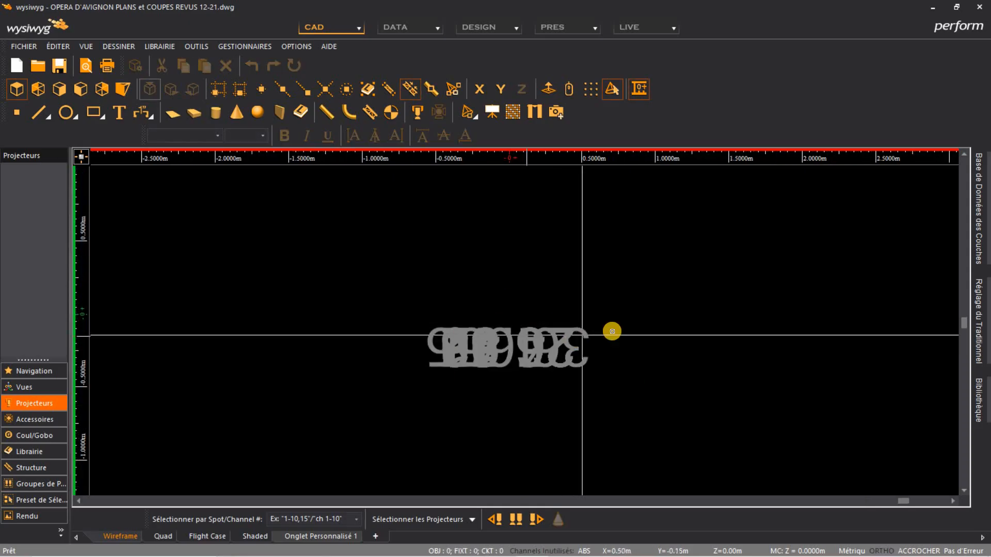
Step: Locate the imported theatre plans and sections in the wireframe view, starting from the stray text at the origin
{"action": "scroll", "coordinate": [495, 364], "scroll_direction": "down", "scroll_amount": 5}
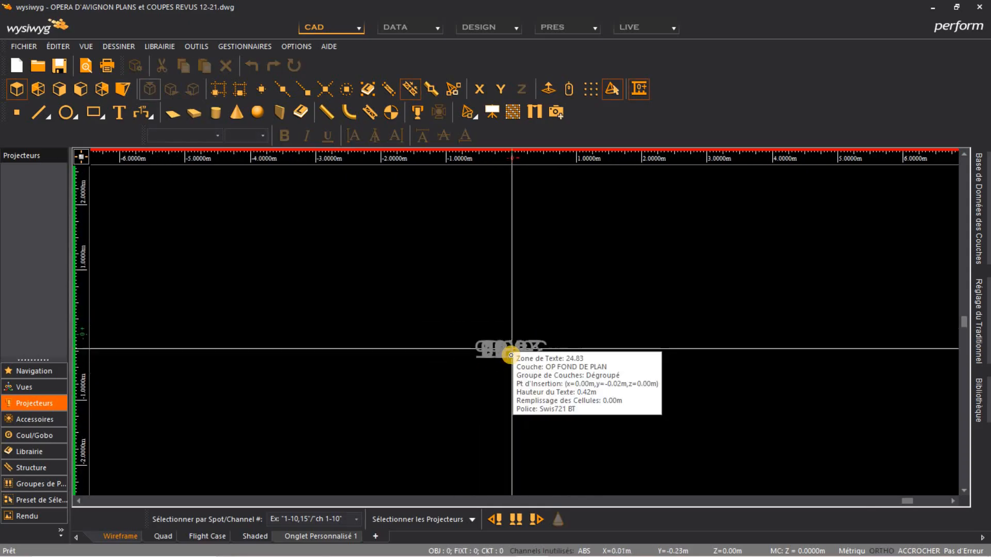
{"action": "scroll", "coordinate": [532, 356], "scroll_direction": "down", "scroll_amount": 8}
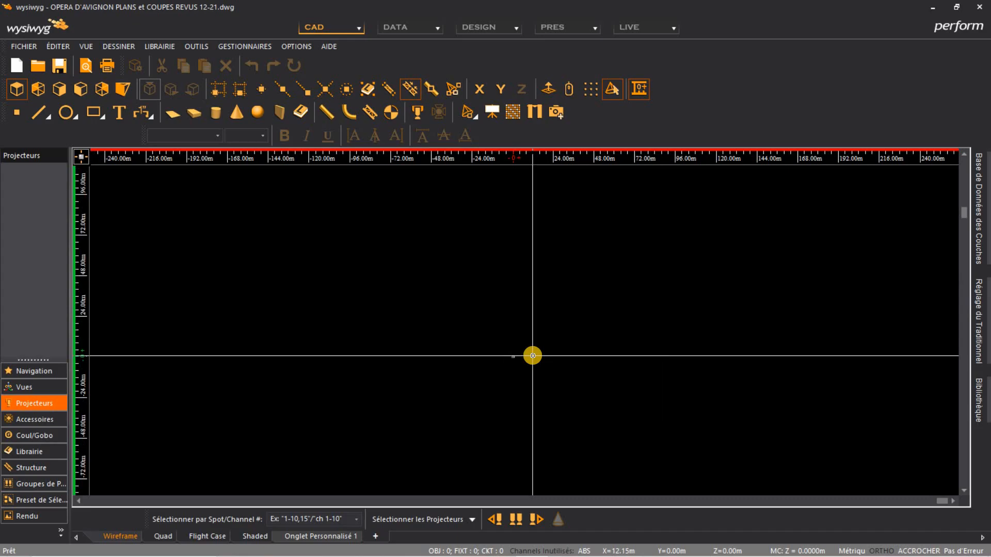
{"action": "scroll", "coordinate": [539, 354], "scroll_direction": "down", "scroll_amount": 8}
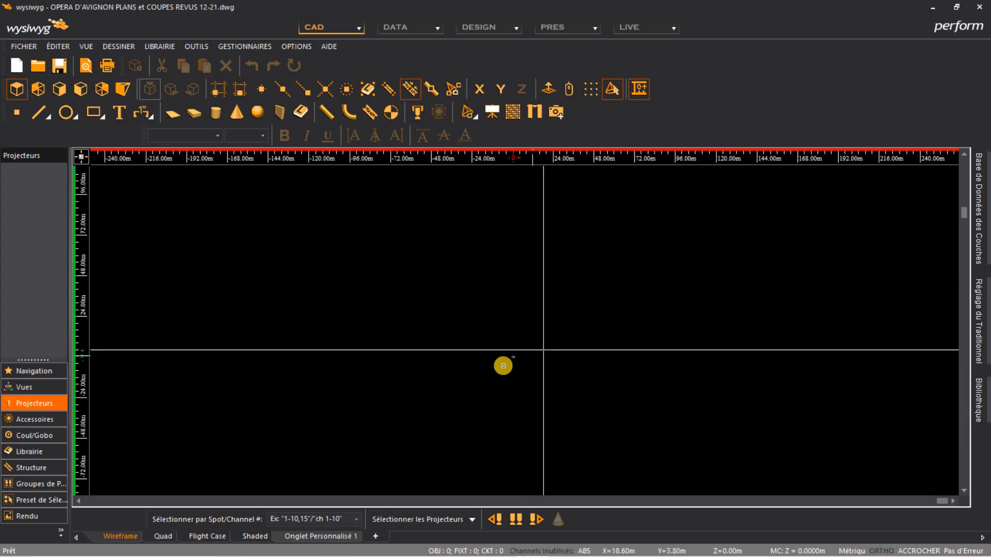
{"action": "scroll", "coordinate": [448, 374], "scroll_direction": "down", "scroll_amount": 8}
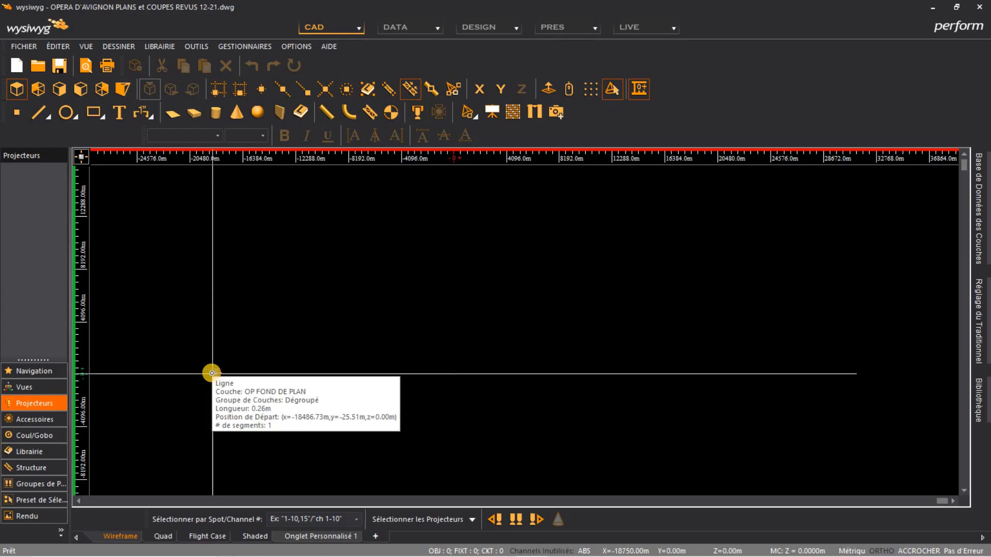
{"action": "scroll", "coordinate": [212, 373], "scroll_direction": "up", "scroll_amount": 3}
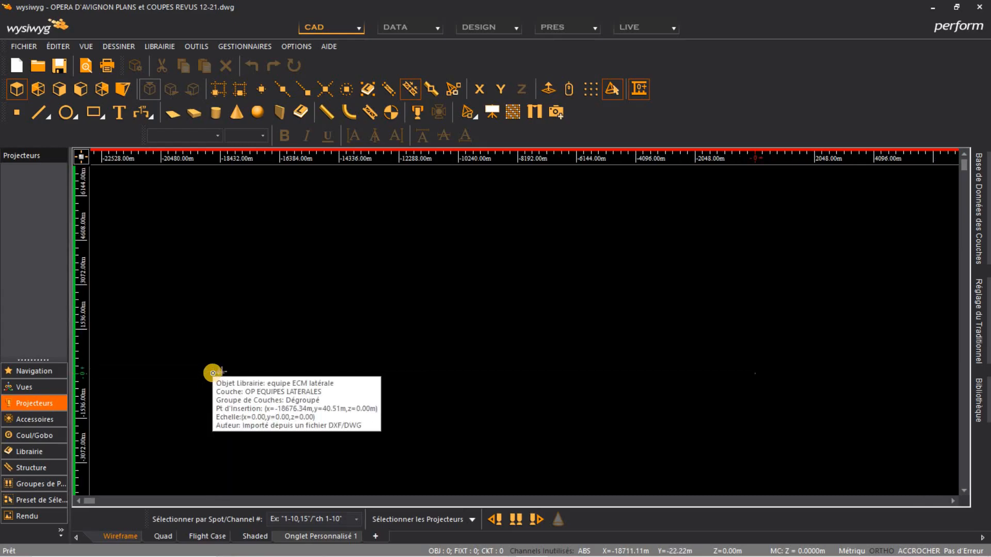
{"action": "scroll", "coordinate": [223, 372], "scroll_direction": "up", "scroll_amount": 3}
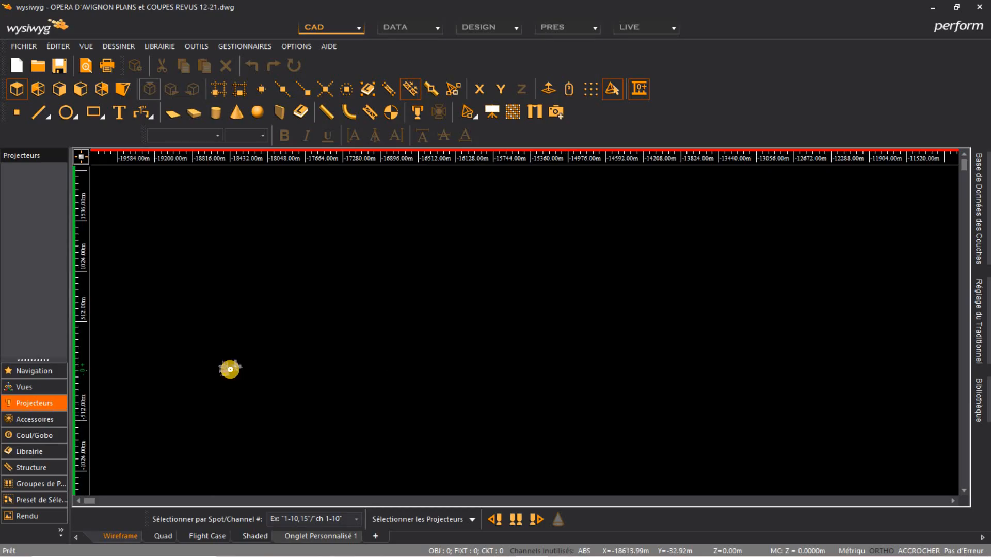
{"action": "scroll", "coordinate": [227, 370], "scroll_direction": "up", "scroll_amount": 5}
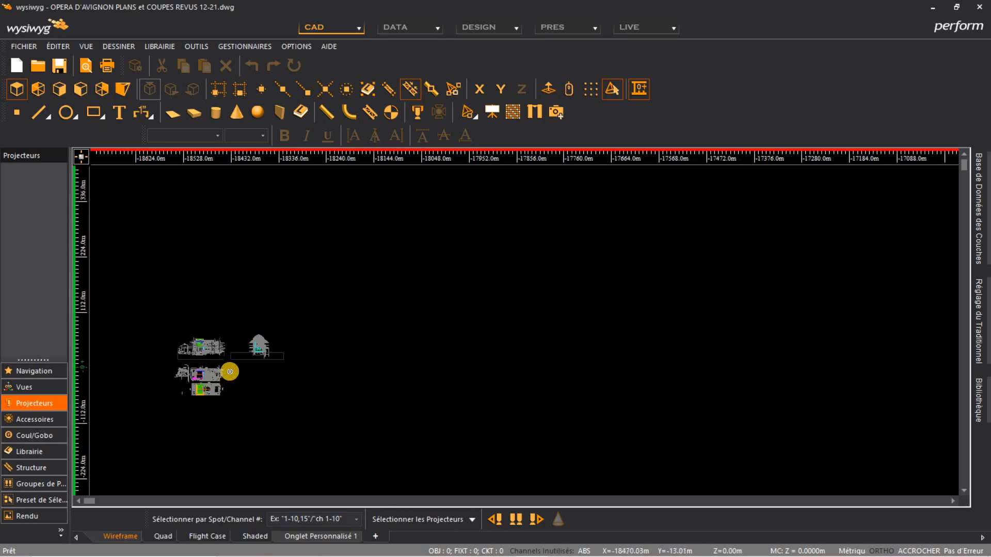
{"action": "scroll", "coordinate": [179, 349], "scroll_direction": "up", "scroll_amount": 2}
{"action": "mouse_move", "coordinate": [179, 349]}
{"action": "middle_mouse_down"}
{"action": "mouse_move", "coordinate": [378, 367]}
{"action": "mouse_move", "coordinate": [627, 278]}
{"action": "middle_mouse_up"}
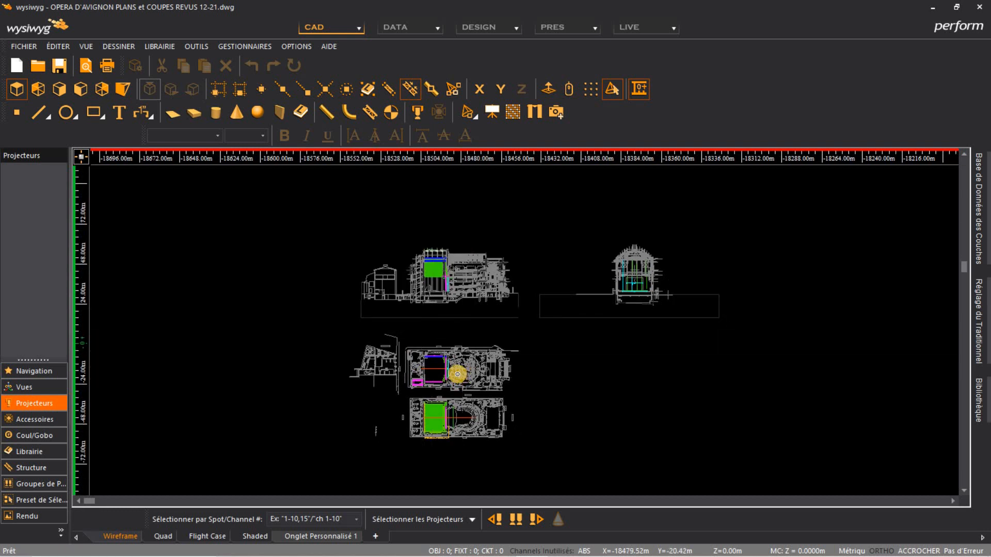
Step: Examine the two theatre floor plans, including the stage, fly bars and auditorium seating
{"action": "scroll", "coordinate": [457, 374], "scroll_direction": "up", "scroll_amount": 2}
{"action": "scroll", "coordinate": [457, 374], "scroll_direction": "up", "scroll_amount": 3}
{"action": "mouse_move", "coordinate": [308, 320]}
{"action": "middle_mouse_down"}
{"action": "mouse_move", "coordinate": [518, 186]}
{"action": "mouse_move", "coordinate": [510, 183]}
{"action": "middle_mouse_up"}
{"action": "middle_click_drag", "start_coordinate": [487, 350], "coordinate": [379, 159]}
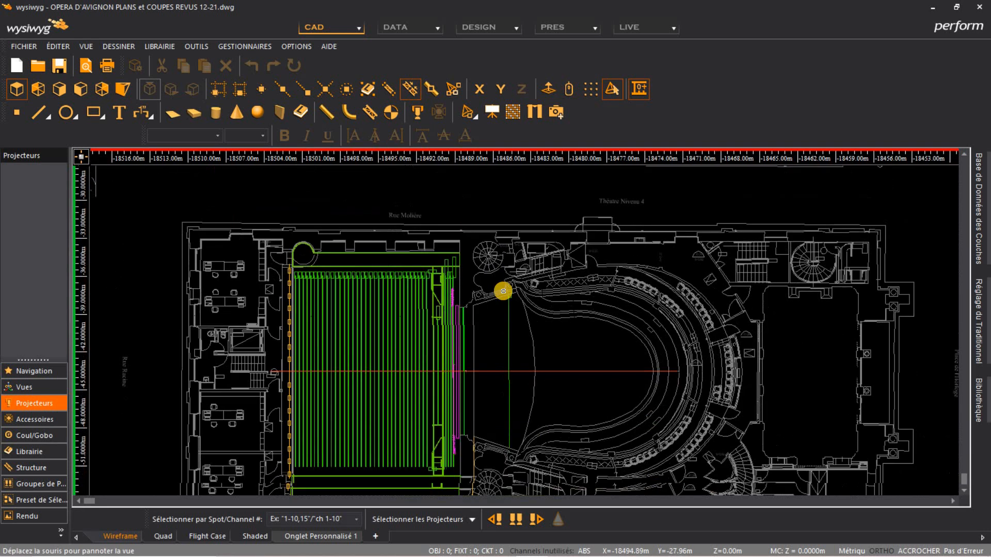
{"action": "middle_click_drag", "start_coordinate": [490, 264], "coordinate": [527, 277]}
{"action": "scroll", "coordinate": [582, 332], "scroll_direction": "up", "scroll_amount": 1}
{"action": "scroll", "coordinate": [581, 332], "scroll_direction": "down", "scroll_amount": 2}
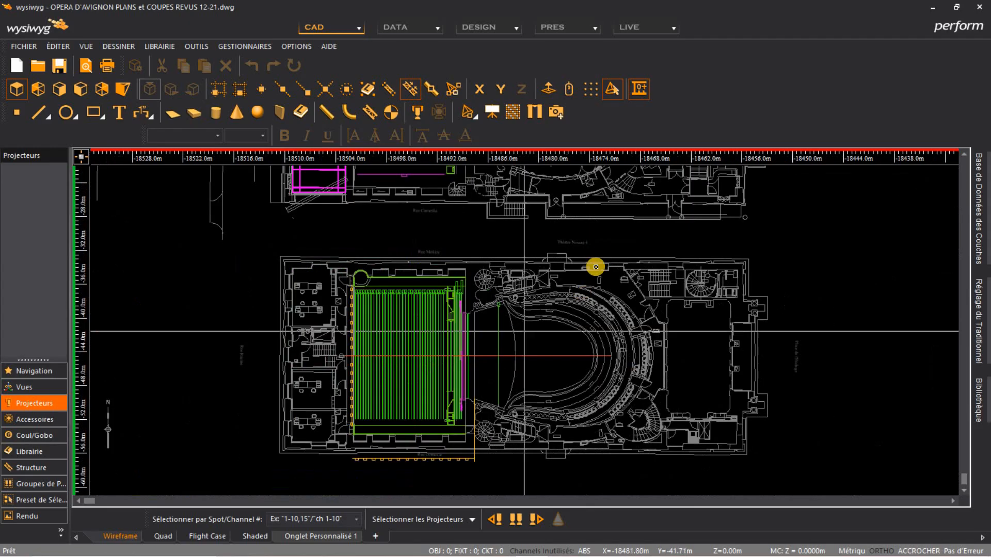
{"action": "middle_click_drag", "start_coordinate": [615, 235], "coordinate": [572, 318]}
{"action": "scroll", "coordinate": [572, 276], "scroll_direction": "down", "scroll_amount": 1}
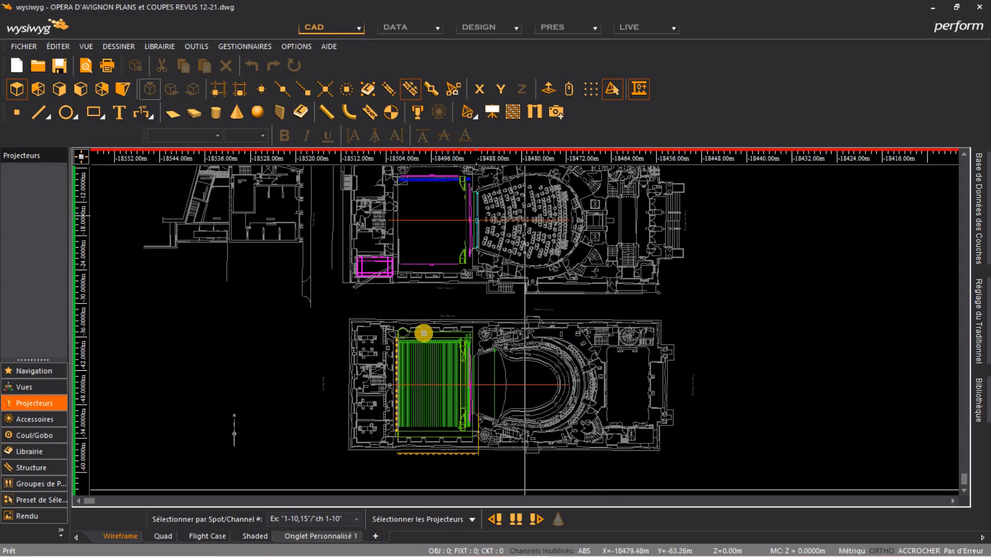
Step: Examine the Niveau 4 floor plan with its fly bars and balconies, and its position below the Niveau 1 plan
{"action": "scroll", "coordinate": [543, 362], "scroll_direction": "up", "scroll_amount": 4}
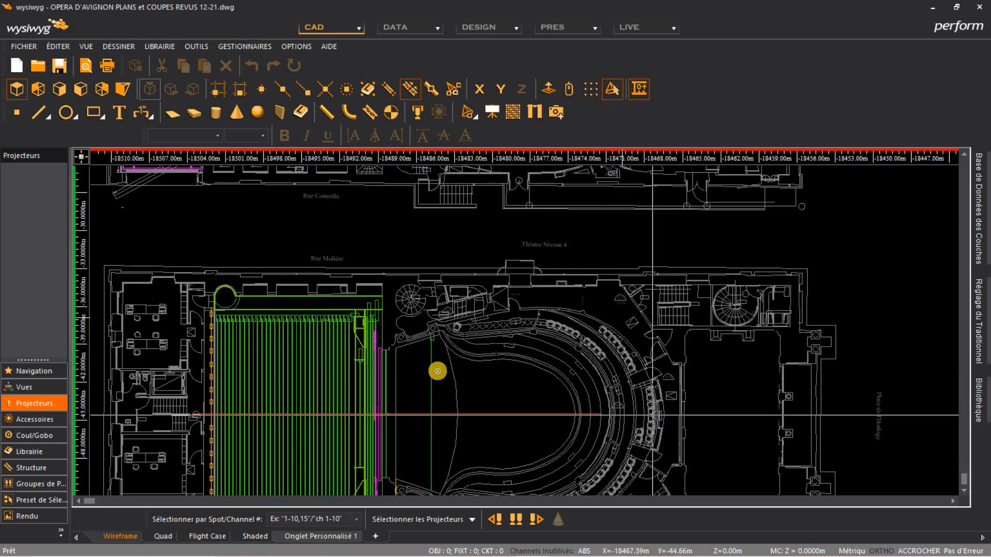
{"action": "middle_click_drag", "start_coordinate": [452, 365], "coordinate": [469, 285]}
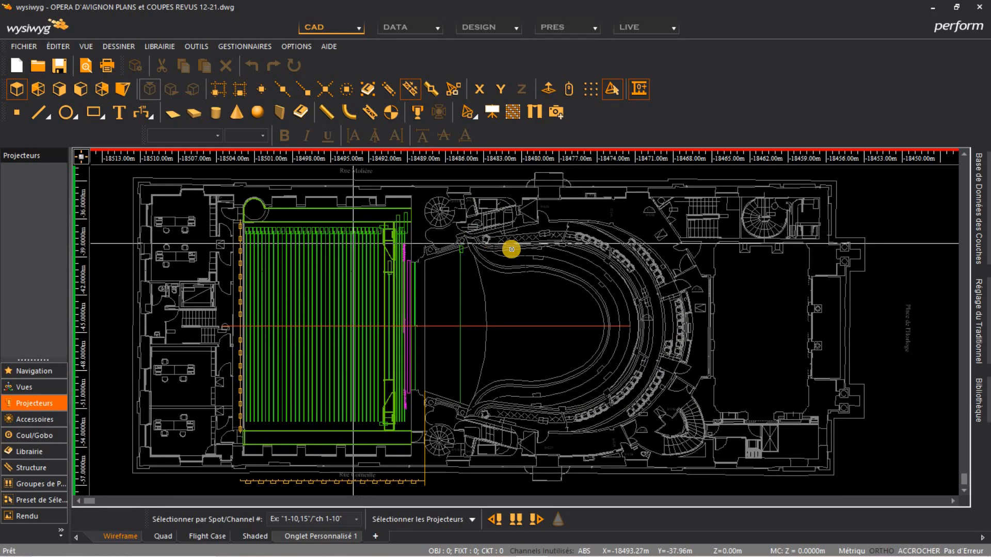
{"action": "middle_click_drag", "start_coordinate": [511, 248], "coordinate": [489, 442]}
{"action": "scroll", "coordinate": [486, 315], "scroll_direction": "down", "scroll_amount": 2}
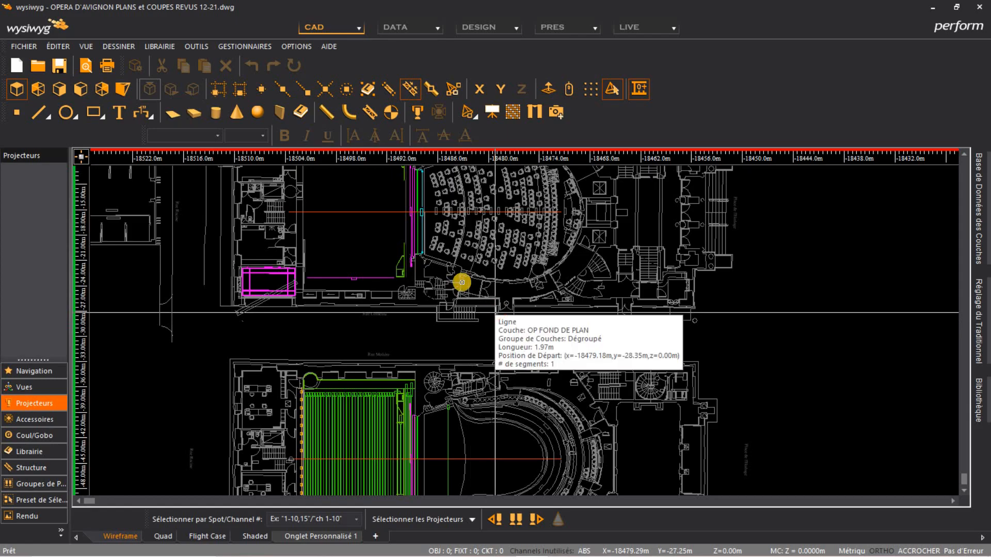
{"action": "scroll", "coordinate": [424, 254], "scroll_direction": "down", "scroll_amount": 2}
Step: Examine the longitudinal section of the theatre, from the numbered fly bars and stage opening to the auditorium balconies
{"action": "middle_click_drag", "start_coordinate": [393, 227], "coordinate": [407, 455]}
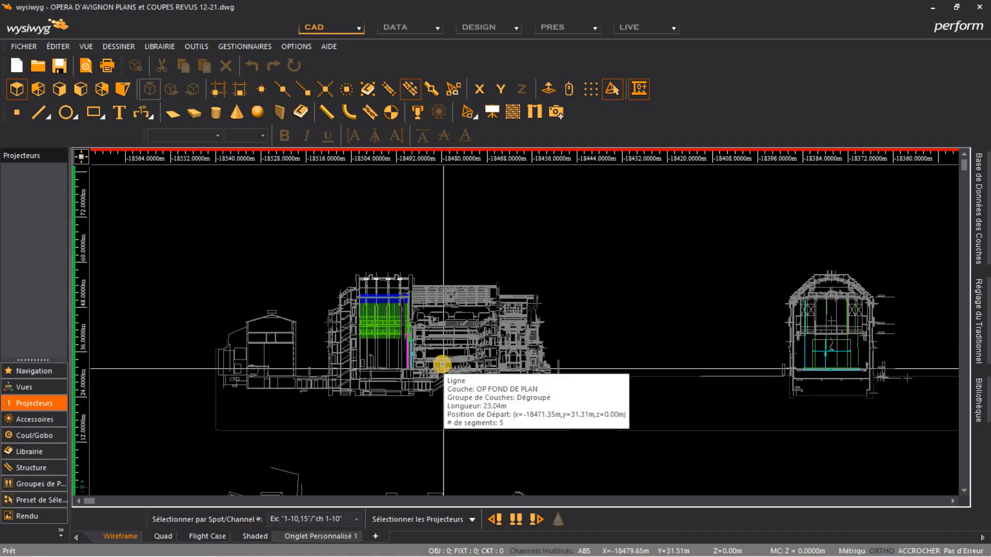
{"action": "scroll", "coordinate": [433, 346], "scroll_direction": "up", "scroll_amount": 4}
{"action": "middle_click_drag", "start_coordinate": [490, 320], "coordinate": [572, 380]}
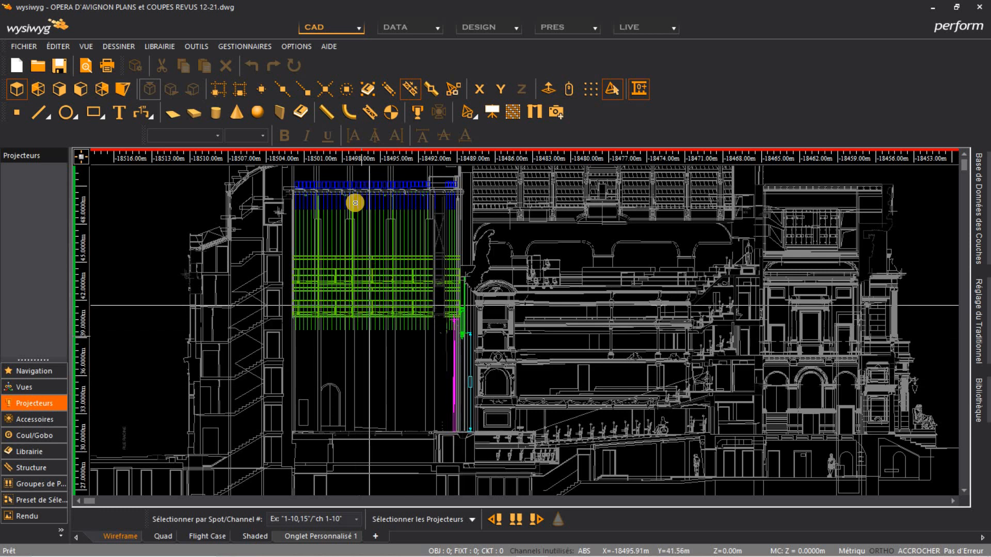
{"action": "scroll", "coordinate": [372, 260], "scroll_direction": "up", "scroll_amount": 2}
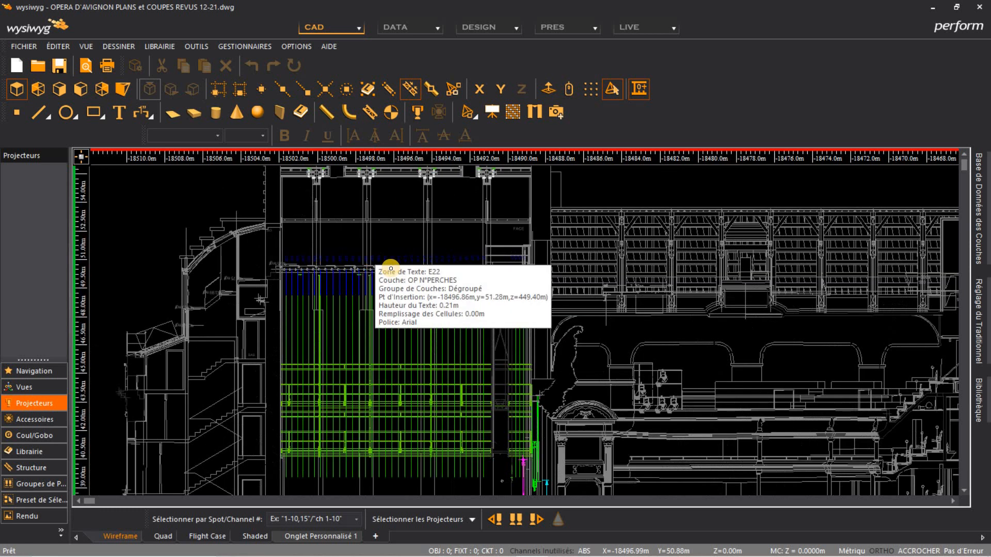
{"action": "scroll", "coordinate": [390, 268], "scroll_direction": "up", "scroll_amount": 3}
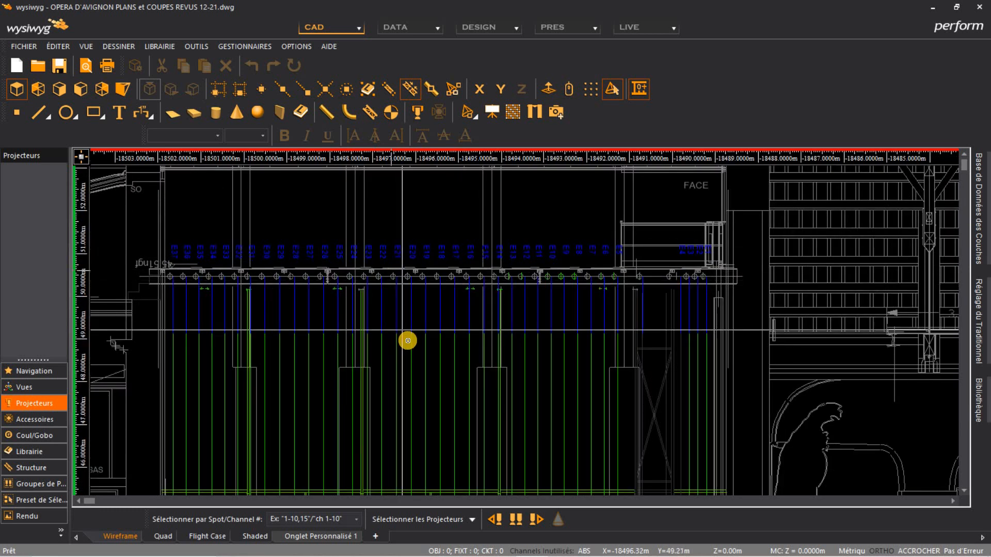
{"action": "scroll", "coordinate": [401, 374], "scroll_direction": "down", "scroll_amount": 1}
{"action": "mouse_move", "coordinate": [402, 376]}
{"action": "middle_mouse_down"}
{"action": "mouse_move", "coordinate": [381, 205]}
{"action": "mouse_move", "coordinate": [386, 304]}
{"action": "mouse_move", "coordinate": [361, 215]}
{"action": "mouse_move", "coordinate": [339, 345]}
{"action": "mouse_move", "coordinate": [367, 316]}
{"action": "mouse_move", "coordinate": [323, 271]}
{"action": "mouse_move", "coordinate": [308, 230]}
{"action": "middle_mouse_up"}
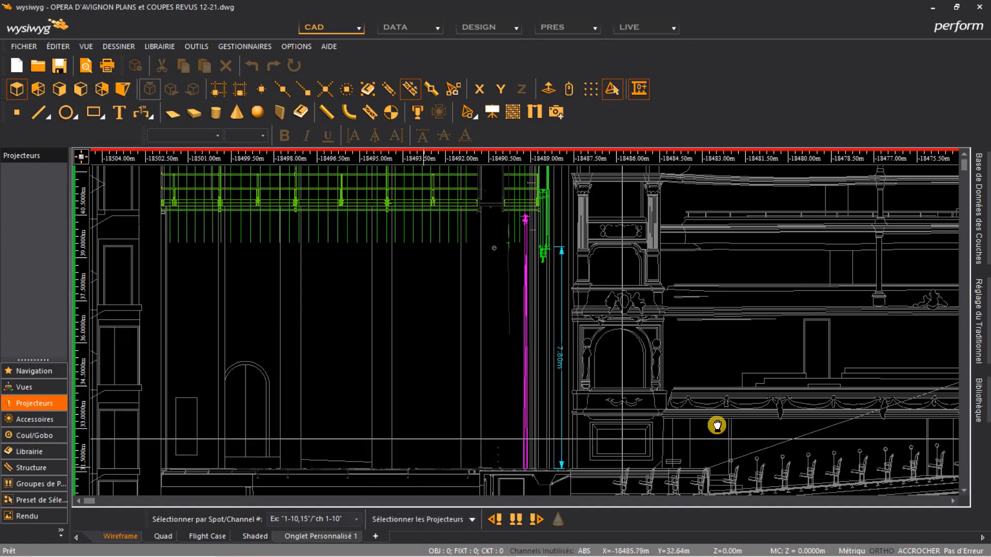
{"action": "middle_click_drag", "start_coordinate": [716, 426], "coordinate": [402, 416]}
{"action": "mouse_move", "coordinate": [668, 316]}
{"action": "middle_mouse_down"}
{"action": "mouse_move", "coordinate": [573, 416]}
{"action": "mouse_move", "coordinate": [582, 416]}
{"action": "middle_mouse_up"}
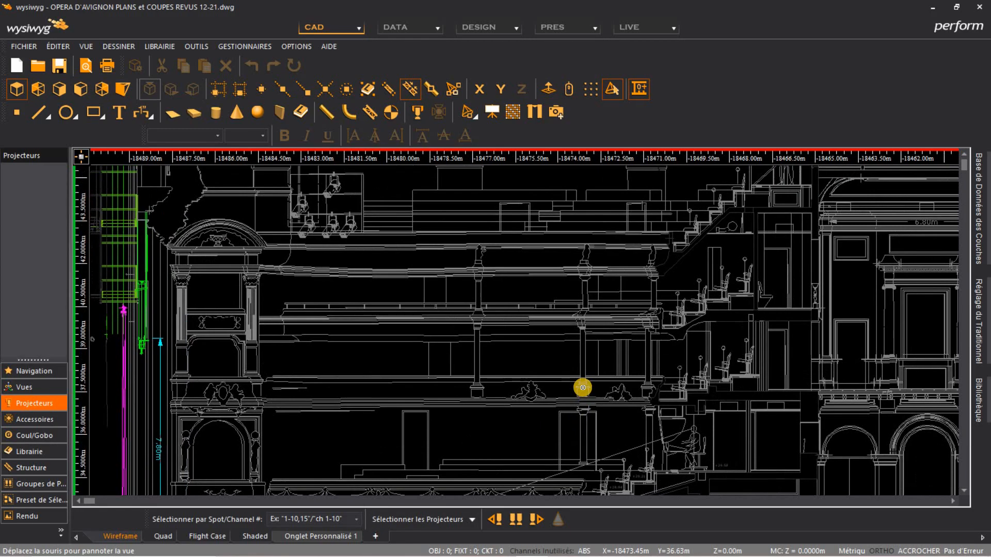
{"action": "scroll", "coordinate": [655, 339], "scroll_direction": "down", "scroll_amount": 3}
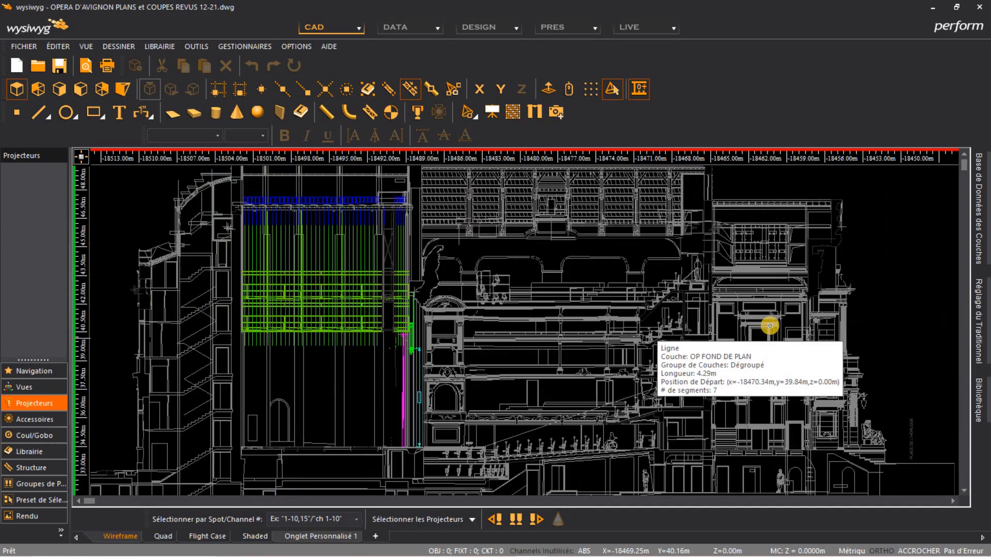
{"action": "scroll", "coordinate": [670, 303], "scroll_direction": "down", "scroll_amount": 2}
Step: Examine the cross section of the stage house, including the stage opening and its dimensions
{"action": "mouse_move", "coordinate": [673, 295]}
{"action": "middle_mouse_down"}
{"action": "mouse_move", "coordinate": [502, 259]}
{"action": "mouse_move", "coordinate": [269, 244]}
{"action": "middle_mouse_up"}
{"action": "middle_click_drag", "start_coordinate": [719, 282], "coordinate": [553, 308]}
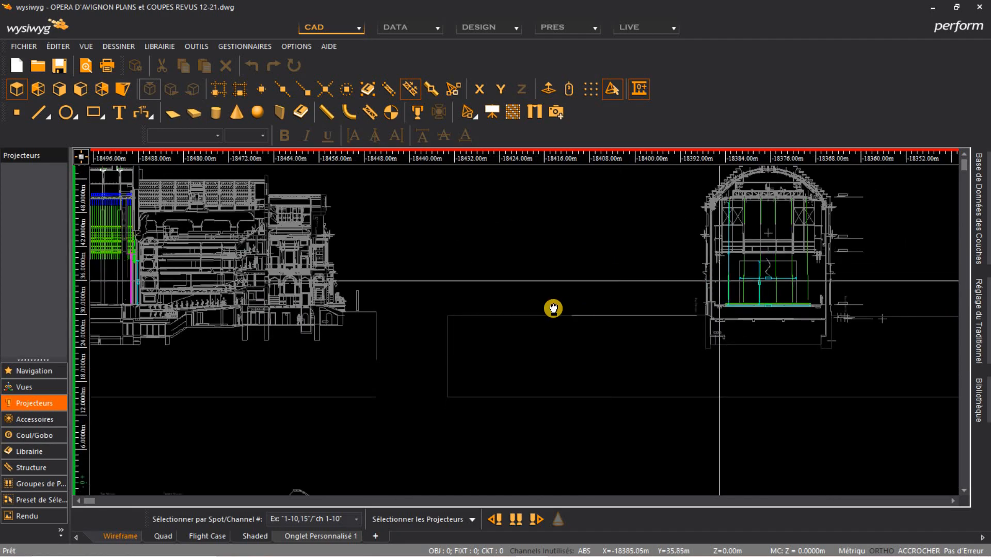
{"action": "scroll", "coordinate": [618, 288], "scroll_direction": "up", "scroll_amount": 2}
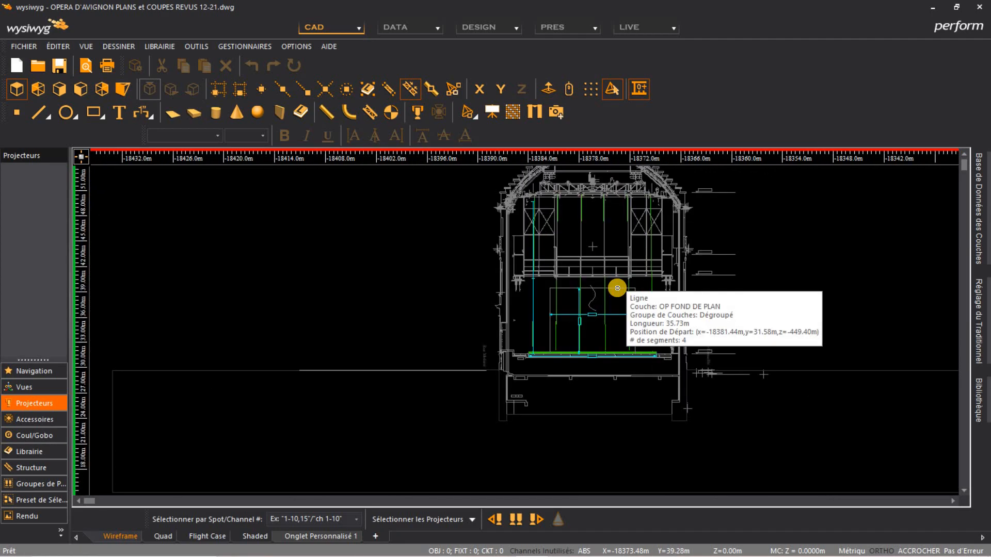
{"action": "scroll", "coordinate": [617, 287], "scroll_direction": "up", "scroll_amount": 2}
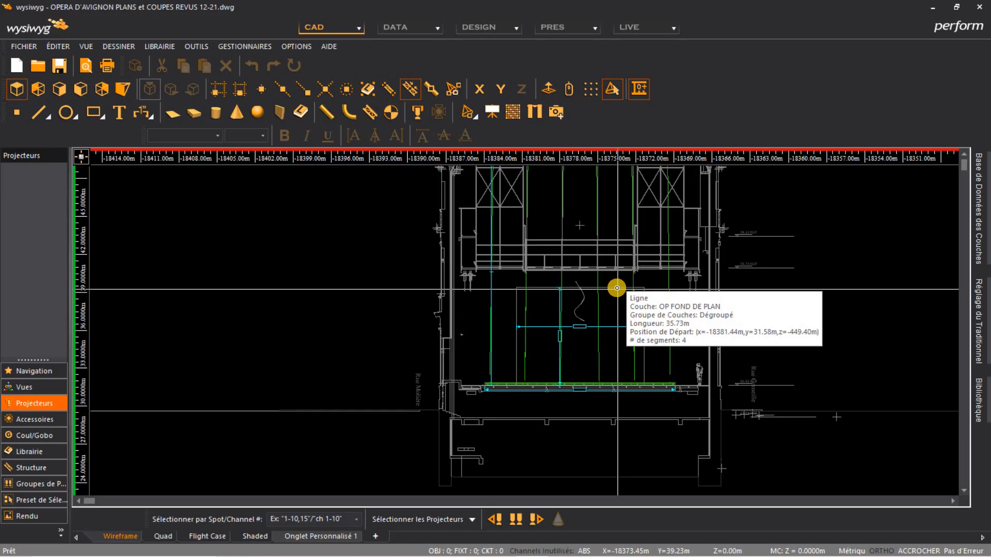
{"action": "scroll", "coordinate": [617, 288], "scroll_direction": "down", "scroll_amount": 6}
Step: Set the user origin in the empty space between the longitudinal section and the Niveau 1 floor plan
{"action": "mouse_move", "coordinate": [425, 284]}
{"action": "middle_mouse_down"}
{"action": "mouse_move", "coordinate": [656, 258]}
{"action": "mouse_move", "coordinate": [649, 260]}
{"action": "middle_mouse_up"}
{"action": "scroll", "coordinate": [679, 300], "scroll_direction": "down", "scroll_amount": 2}
{"action": "middle_click_drag", "start_coordinate": [678, 300], "coordinate": [608, 281]}
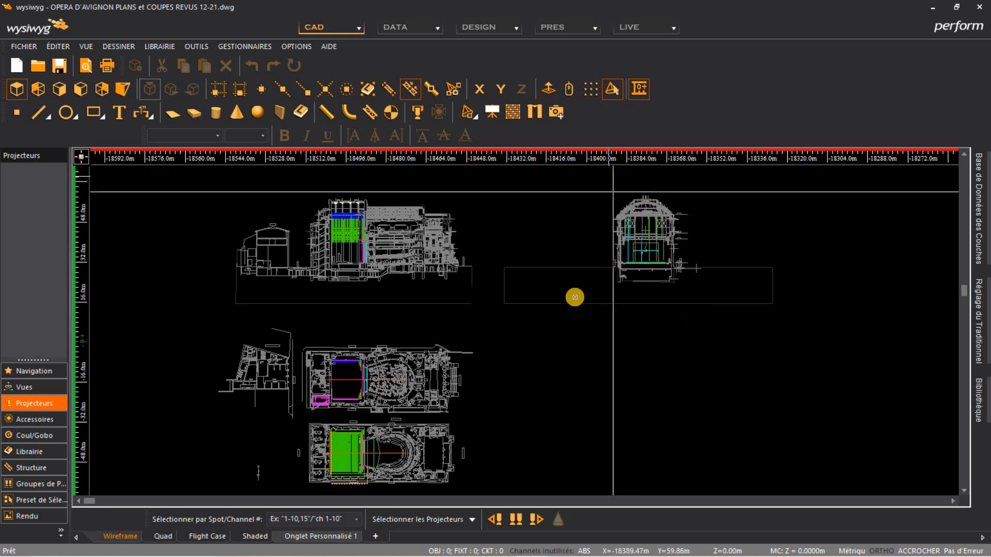
{"action": "mouse_move", "coordinate": [446, 329]}
{"action": "middle_mouse_down"}
{"action": "mouse_move", "coordinate": [566, 281]}
{"action": "mouse_move", "coordinate": [521, 281]}
{"action": "middle_mouse_up"}
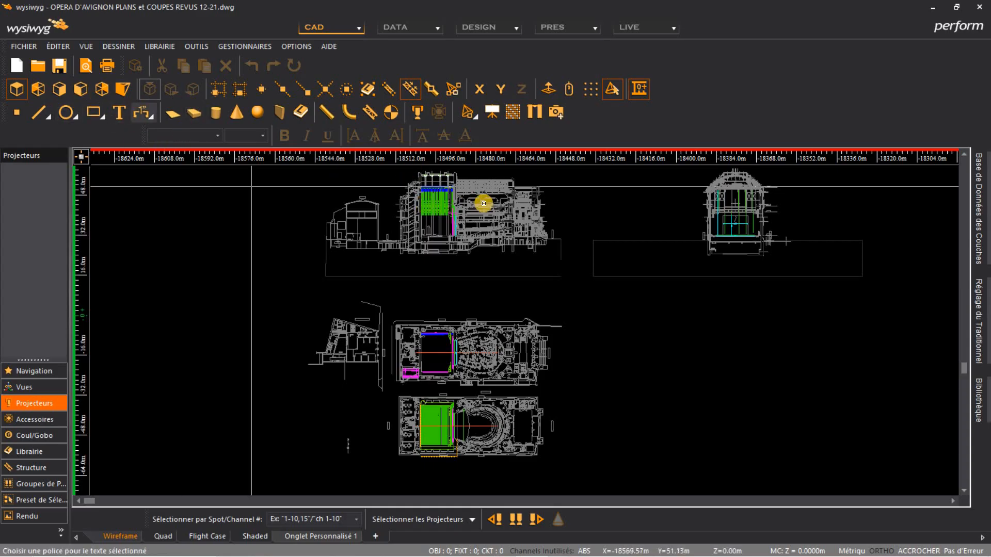
{"action": "left_click", "coordinate": [196, 48]}
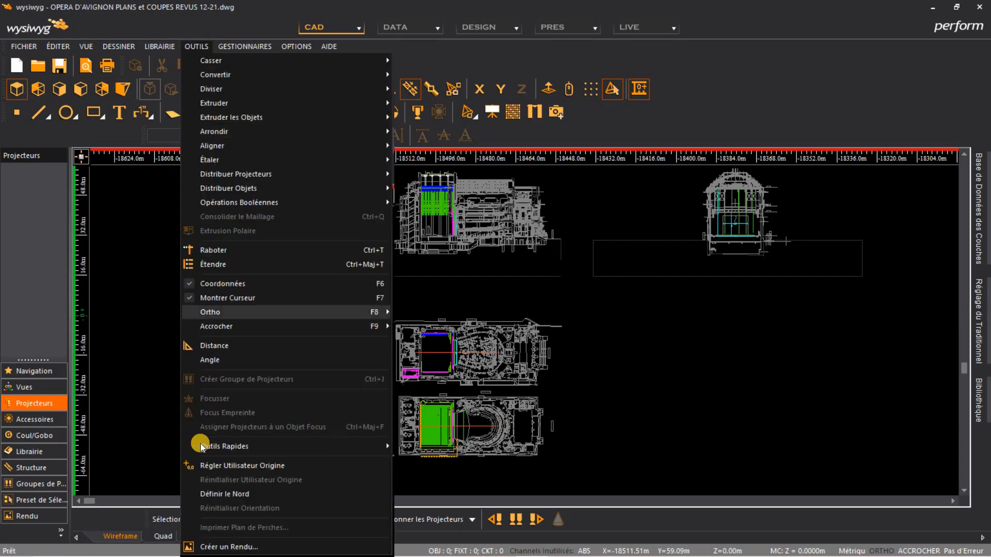
{"action": "left_click", "coordinate": [233, 472]}
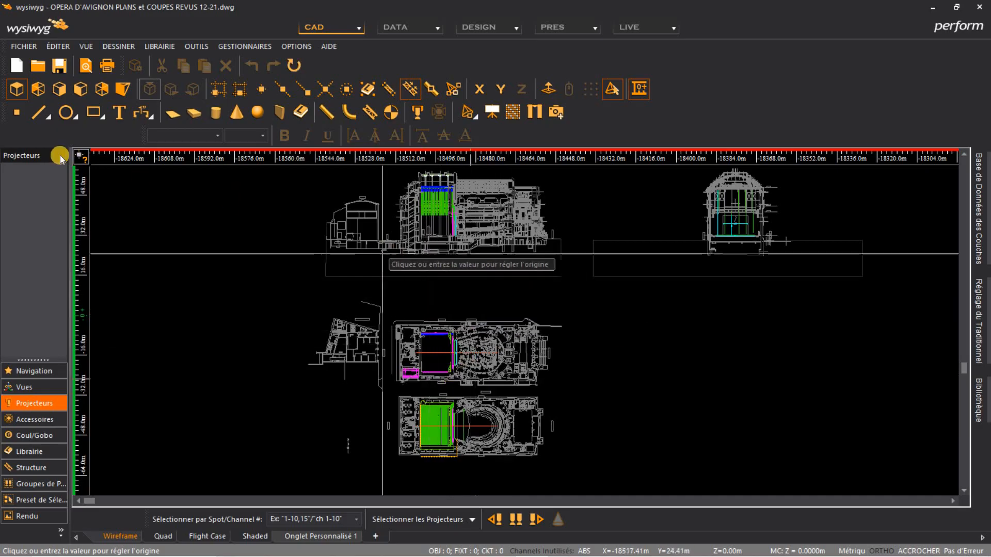
{"action": "left_click", "coordinate": [473, 312]}
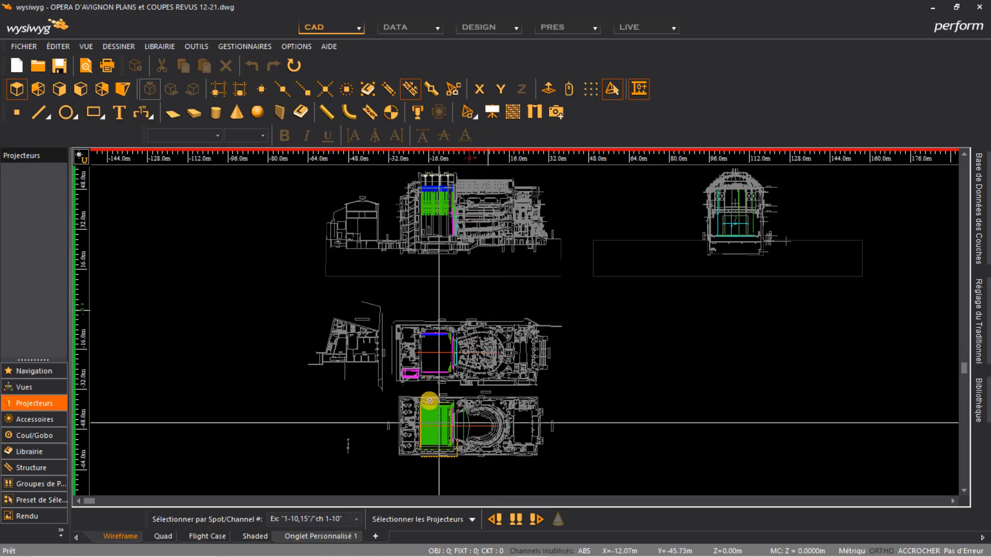
Step: Inspect the imported plans and sections in 3D in the Shaded view, pulling back to see their different heights
{"action": "left_click", "coordinate": [250, 534]}
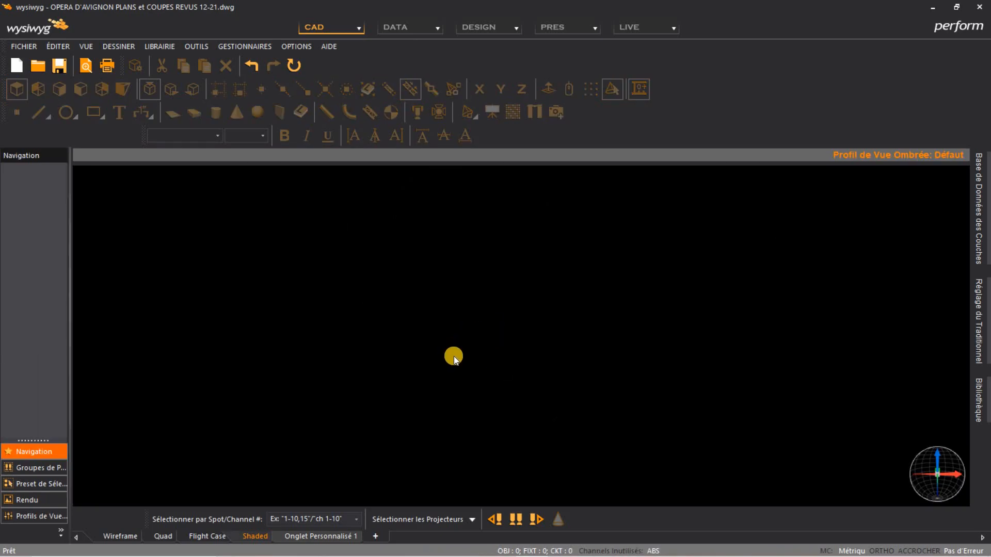
{"action": "mouse_move", "coordinate": [453, 355]}
{"action": "middle_mouse_down"}
{"action": "mouse_move", "coordinate": [488, 314]}
{"action": "mouse_move", "coordinate": [461, 358]}
{"action": "mouse_move", "coordinate": [360, 258]}
{"action": "mouse_move", "coordinate": [422, 164]}
{"action": "mouse_move", "coordinate": [515, 323]}
{"action": "mouse_move", "coordinate": [486, 516]}
{"action": "mouse_move", "coordinate": [448, 431]}
{"action": "mouse_move", "coordinate": [413, 411]}
{"action": "mouse_move", "coordinate": [423, 409]}
{"action": "mouse_move", "coordinate": [356, 278]}
{"action": "mouse_move", "coordinate": [435, 267]}
{"action": "mouse_move", "coordinate": [497, 305]}
{"action": "middle_mouse_up"}
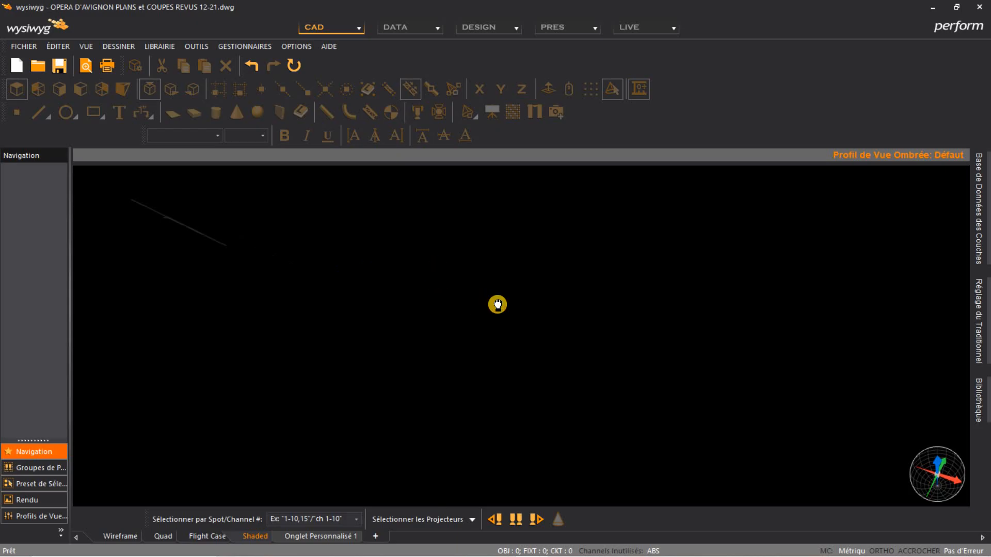
{"action": "key", "text": "Home"}
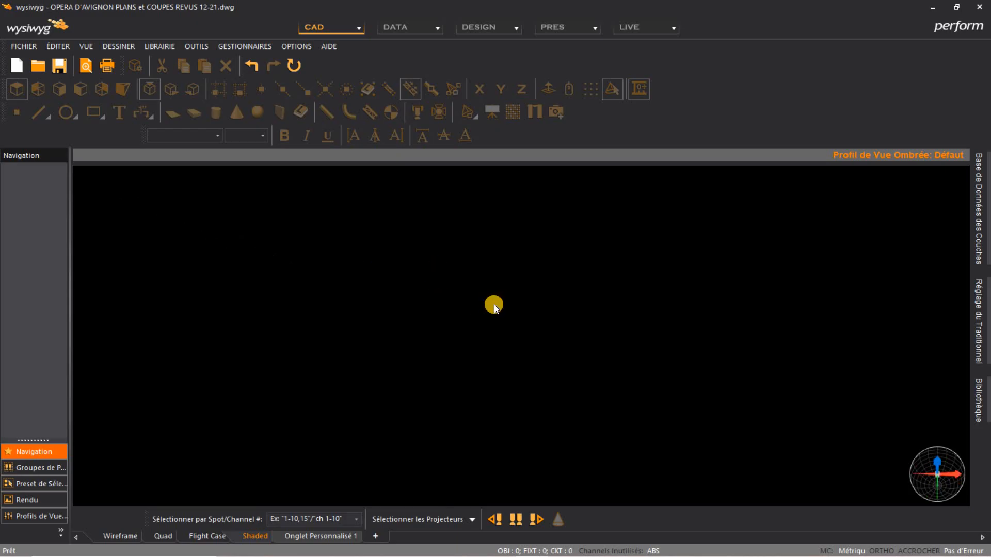
{"action": "right_click", "coordinate": [494, 305]}
{"action": "left_click", "coordinate": [551, 96]}
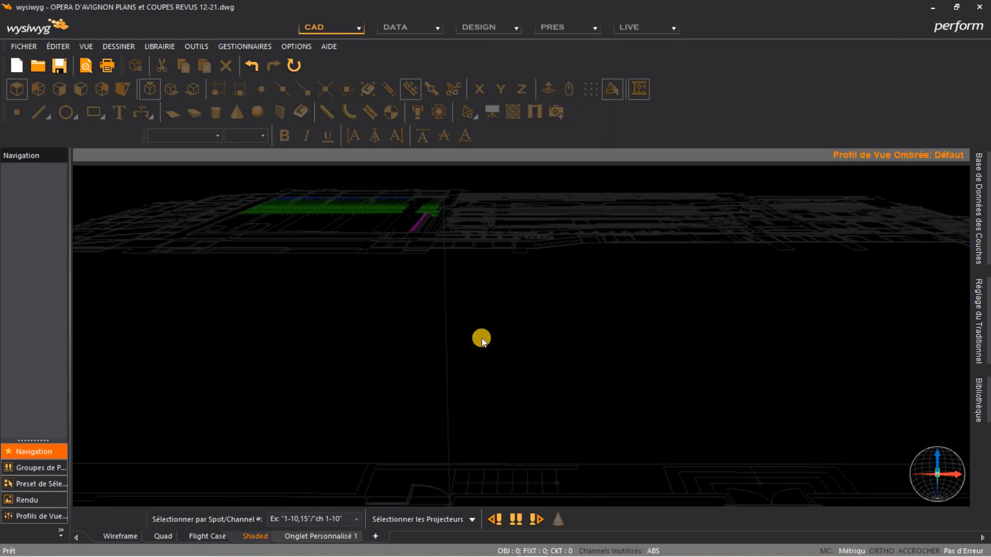
{"action": "scroll", "coordinate": [481, 338], "scroll_direction": "down", "scroll_amount": 8}
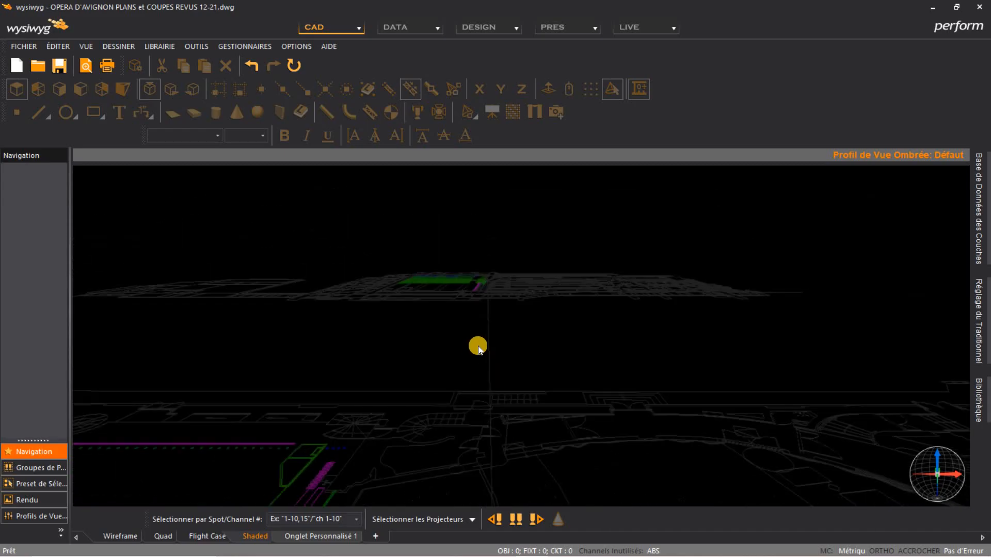
{"action": "scroll", "coordinate": [478, 345], "scroll_direction": "down", "scroll_amount": 3}
{"action": "middle_click_drag", "start_coordinate": [456, 350], "coordinate": [423, 316]}
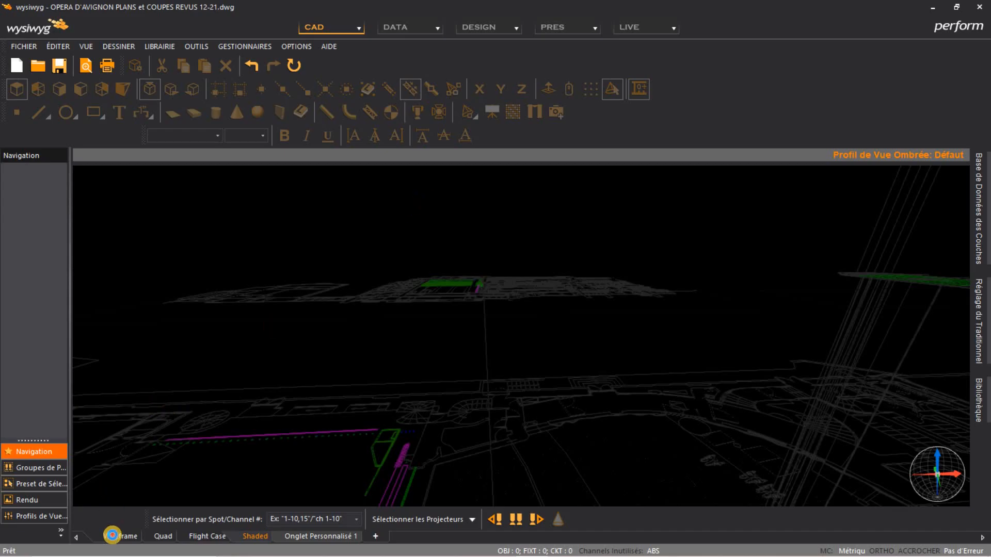
Step: Return to the Wireframe view and examine the stage and auditorium on the Niveau 1 floor plan
{"action": "left_click", "coordinate": [117, 535]}
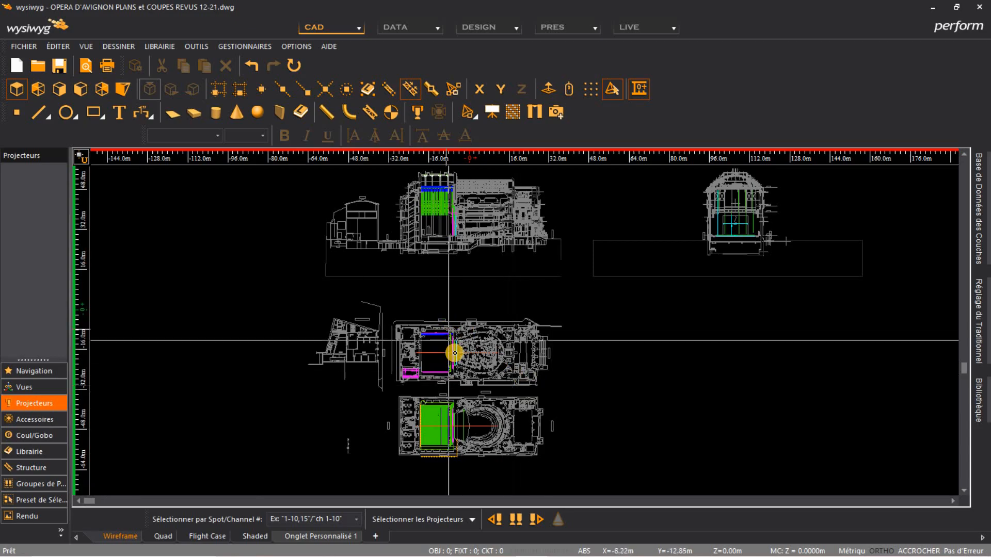
{"action": "scroll", "coordinate": [451, 356], "scroll_direction": "up", "scroll_amount": 3}
{"action": "scroll", "coordinate": [423, 377], "scroll_direction": "down", "scroll_amount": 1}
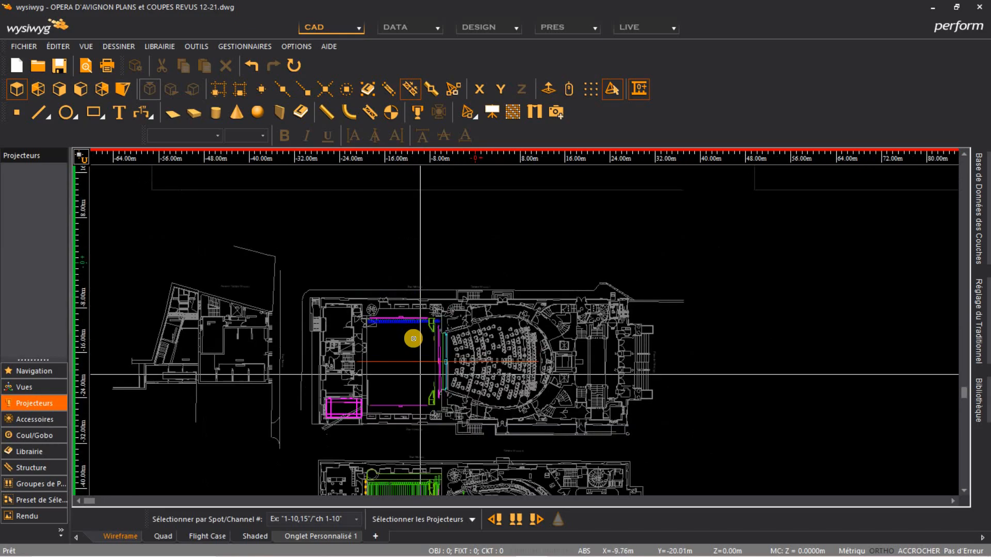
{"action": "middle_click_drag", "start_coordinate": [424, 360], "coordinate": [369, 355]}
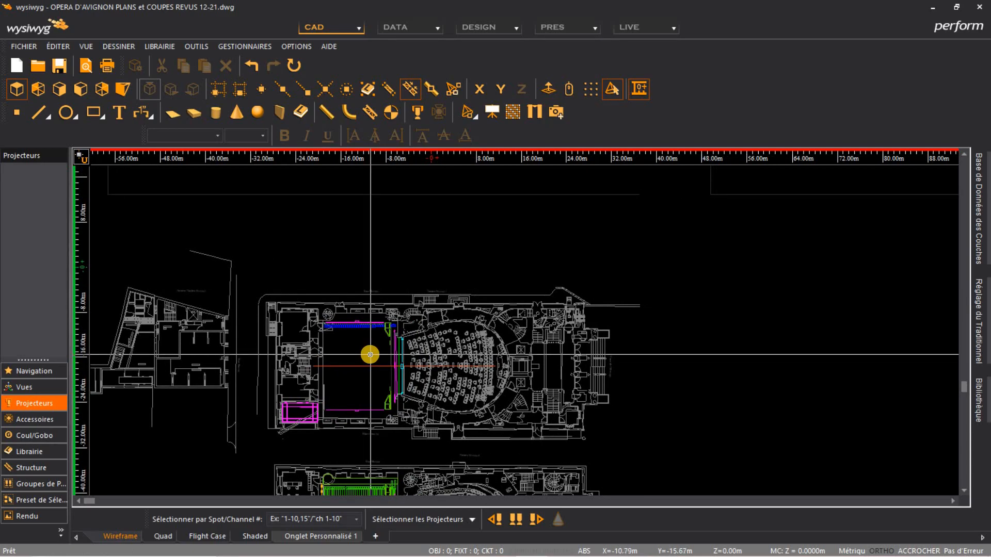
{"action": "scroll", "coordinate": [369, 355], "scroll_direction": "up", "scroll_amount": 3}
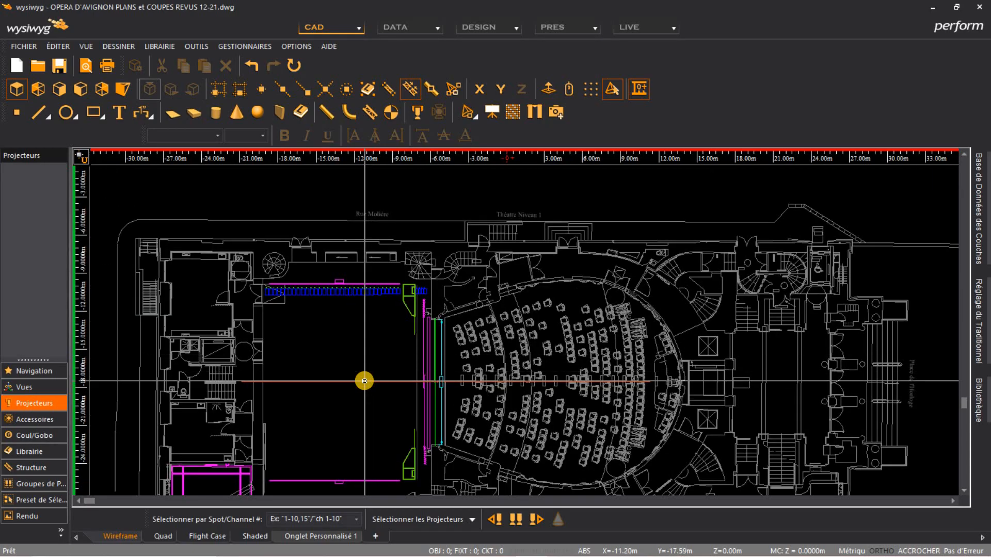
{"action": "mouse_move", "coordinate": [364, 380]}
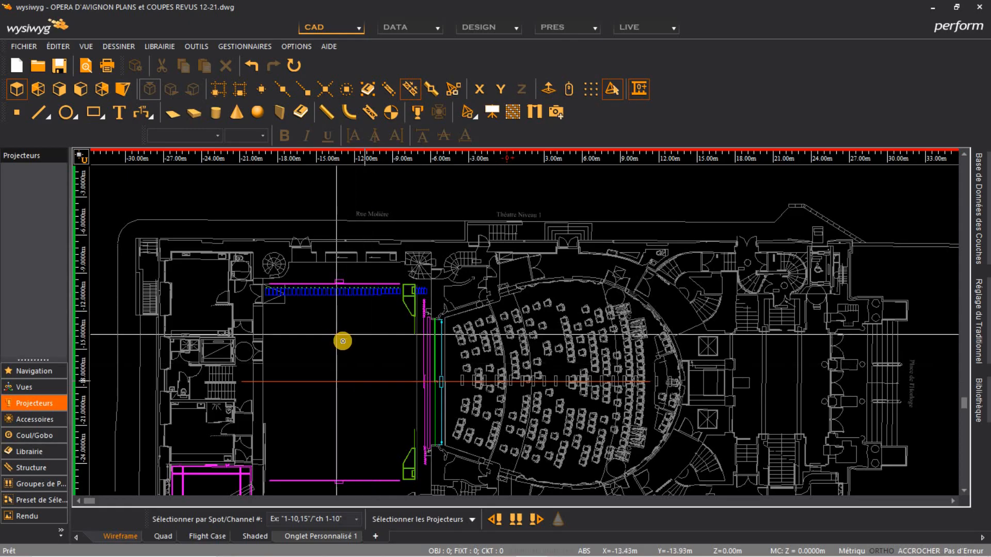
Step: View the Niveau 1 and Niveau 4 floor plans together to compare their positions
{"action": "scroll", "coordinate": [344, 341], "scroll_direction": "down", "scroll_amount": 3}
{"action": "middle_click_drag", "start_coordinate": [339, 365], "coordinate": [412, 268]}
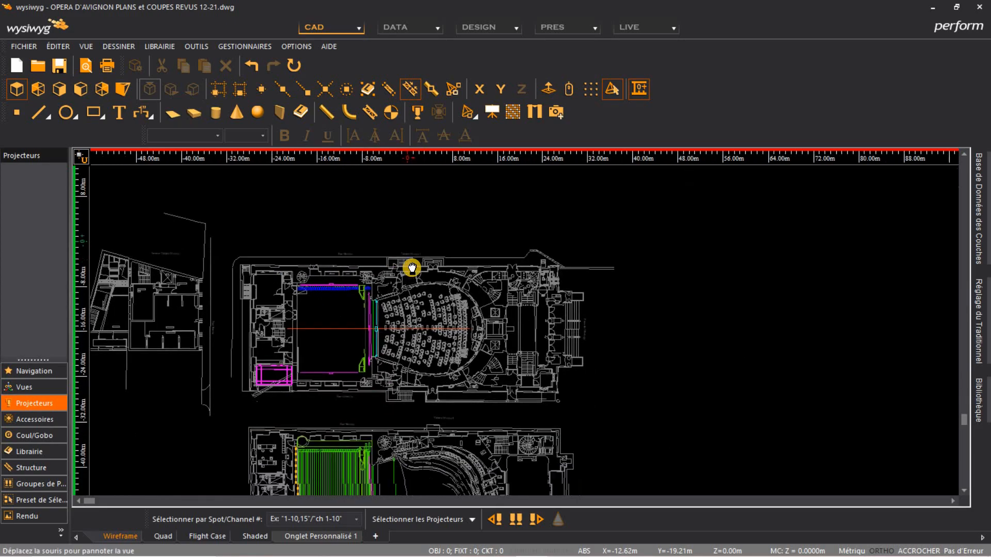
{"action": "mouse_move", "coordinate": [431, 337]}
{"action": "middle_mouse_down"}
{"action": "mouse_move", "coordinate": [394, 320]}
{"action": "mouse_move", "coordinate": [416, 346]}
{"action": "middle_mouse_up"}
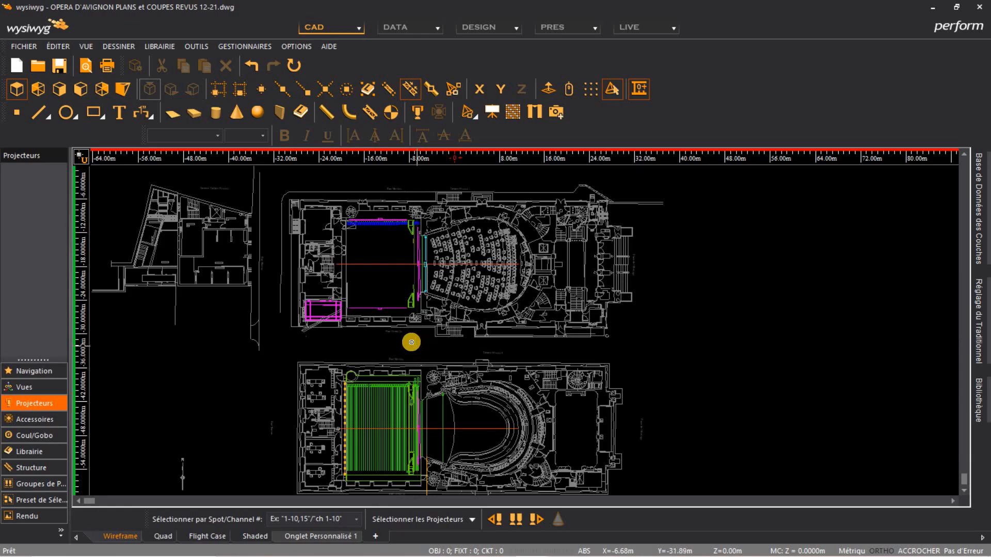
{"action": "scroll", "coordinate": [412, 342], "scroll_direction": "down", "scroll_amount": 2}
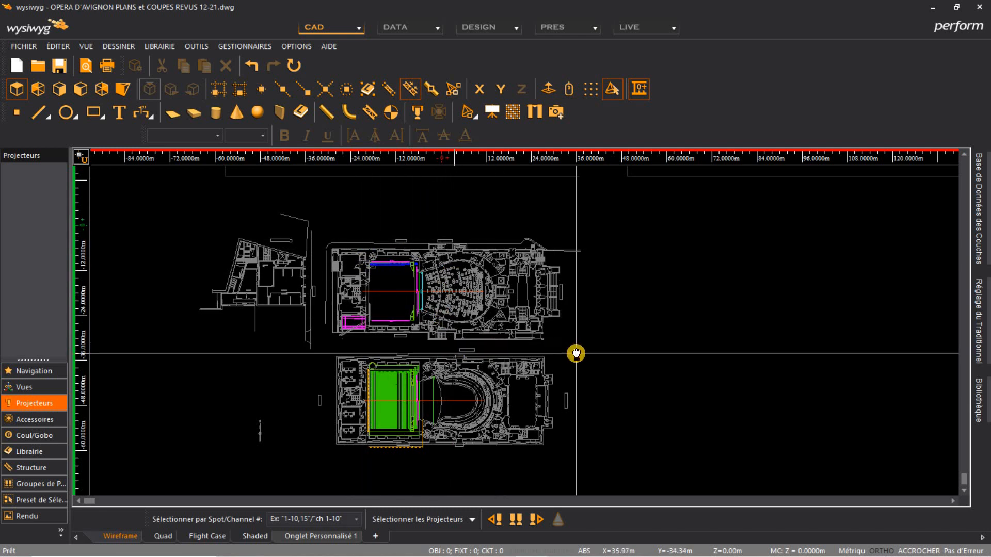
{"action": "middle_click_drag", "start_coordinate": [613, 353], "coordinate": [612, 353]}
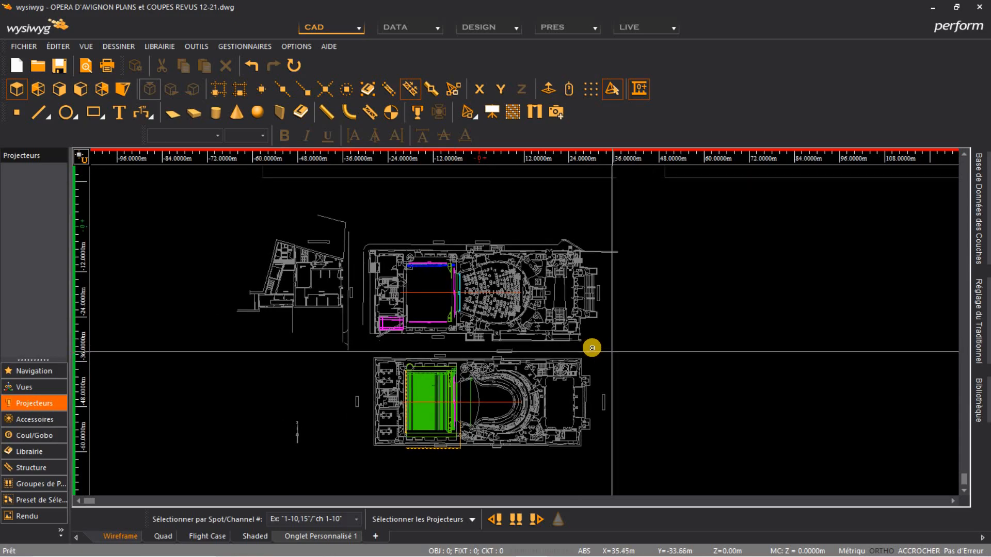